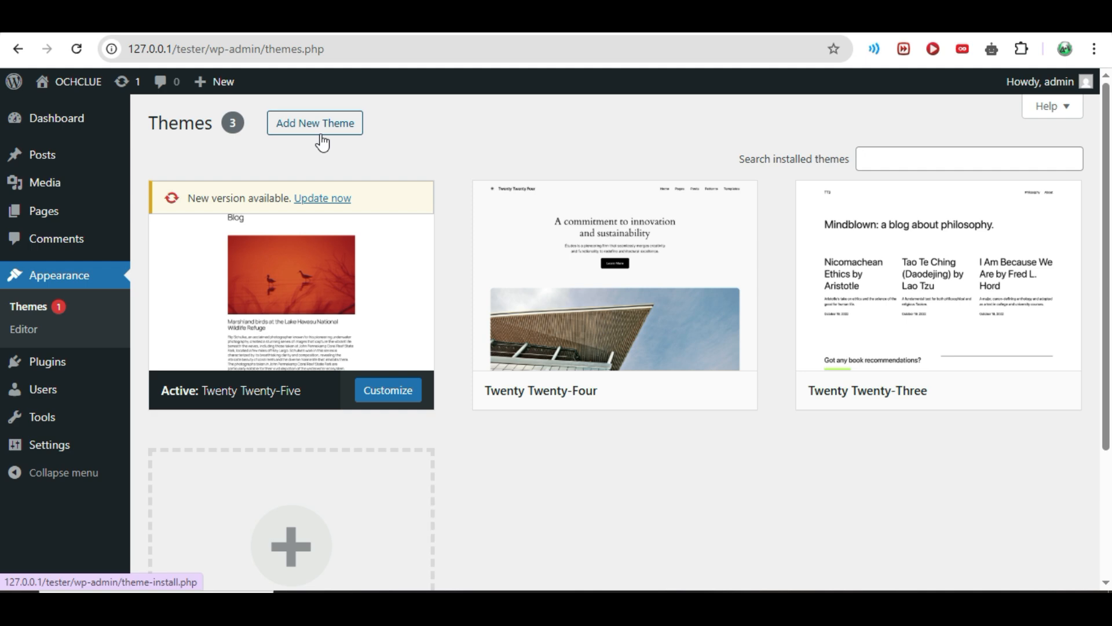
Step: Start a new theme upload and browse for its file in the Theme folder of besa-237 on the Desktop
click(323, 142)
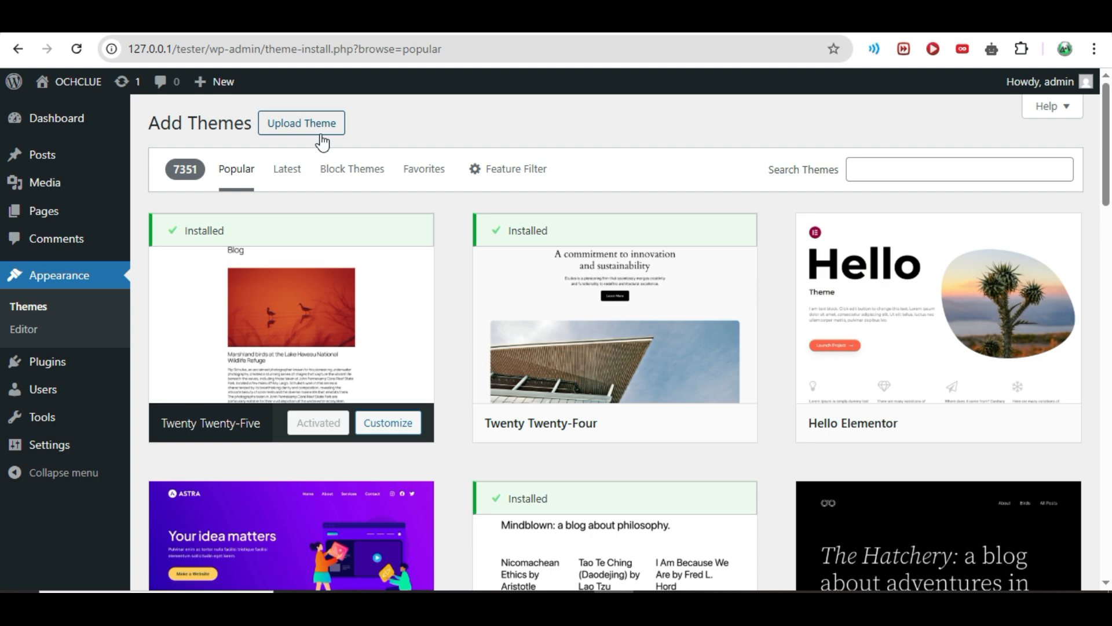
click(316, 123)
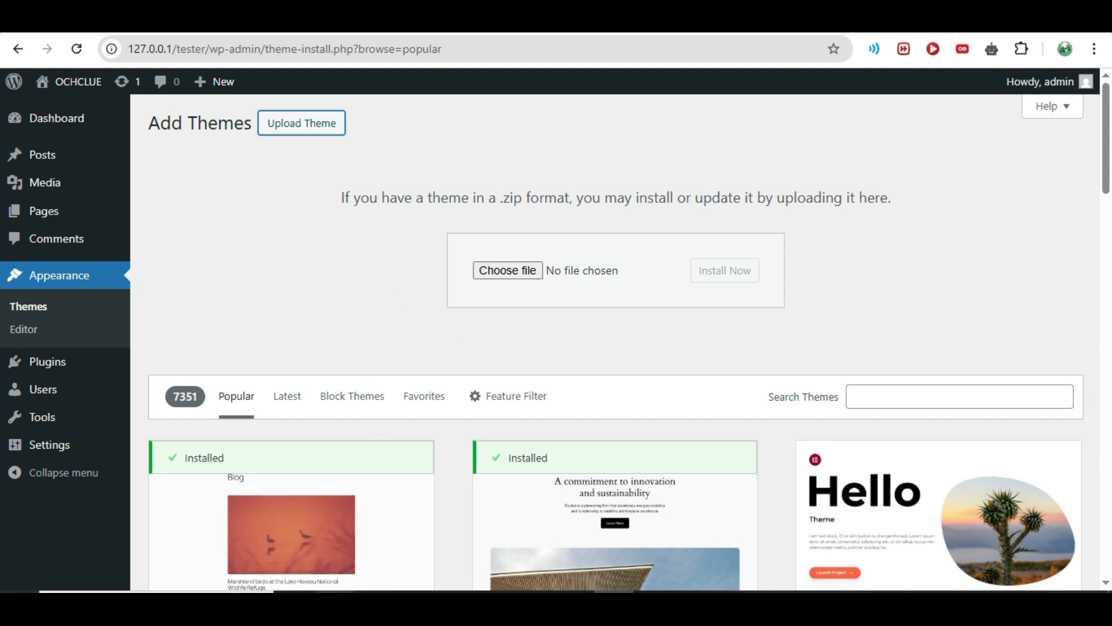
click(513, 271)
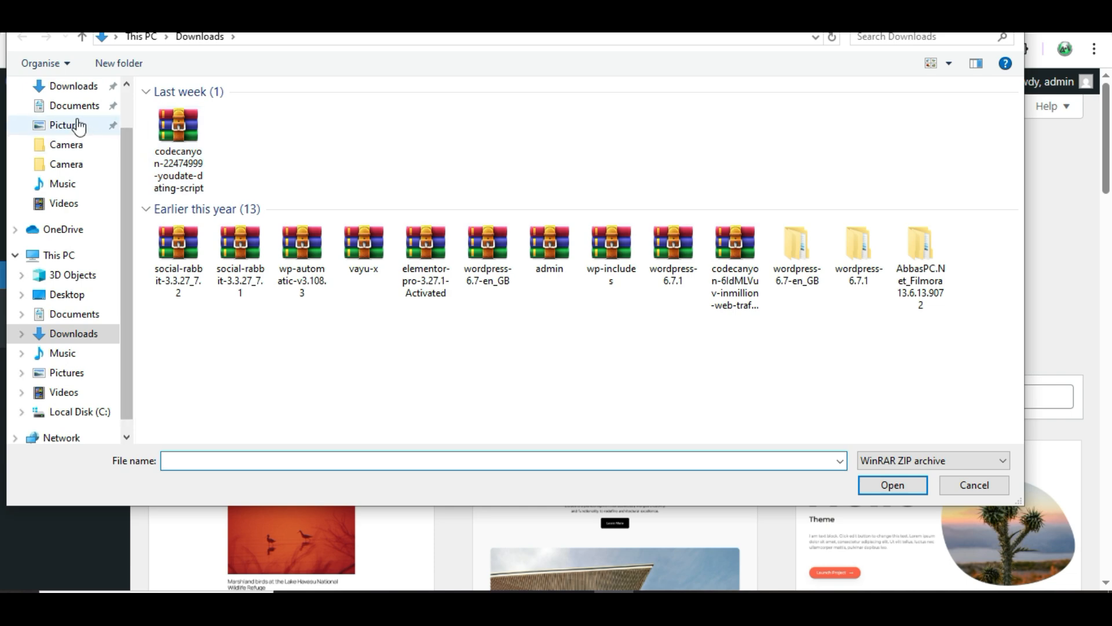
scroll(86, 148, up, 1)
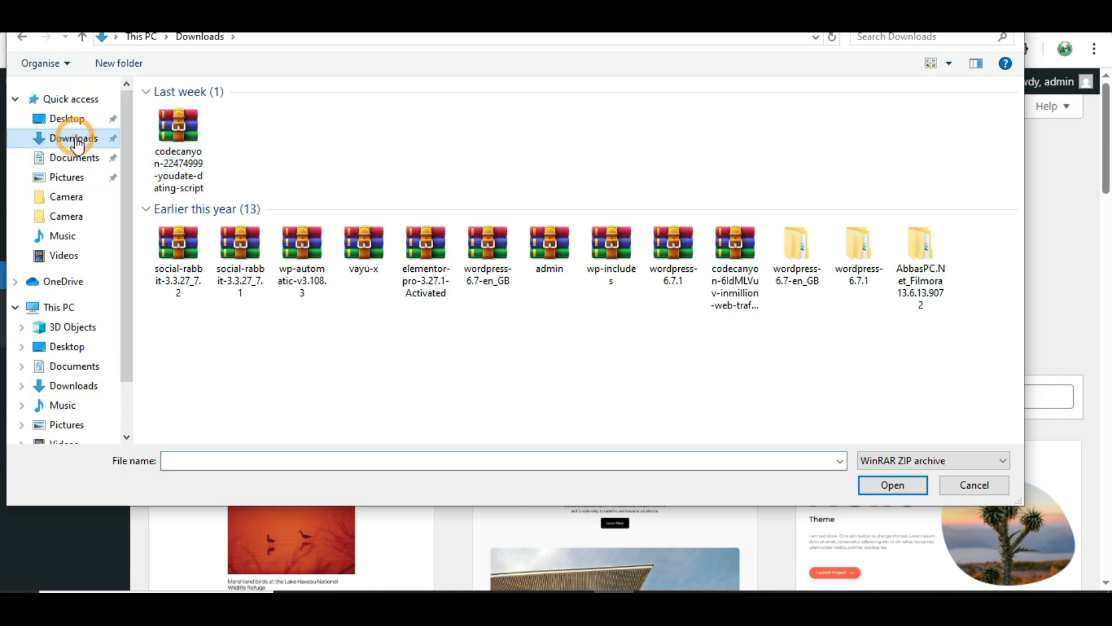
click(65, 119)
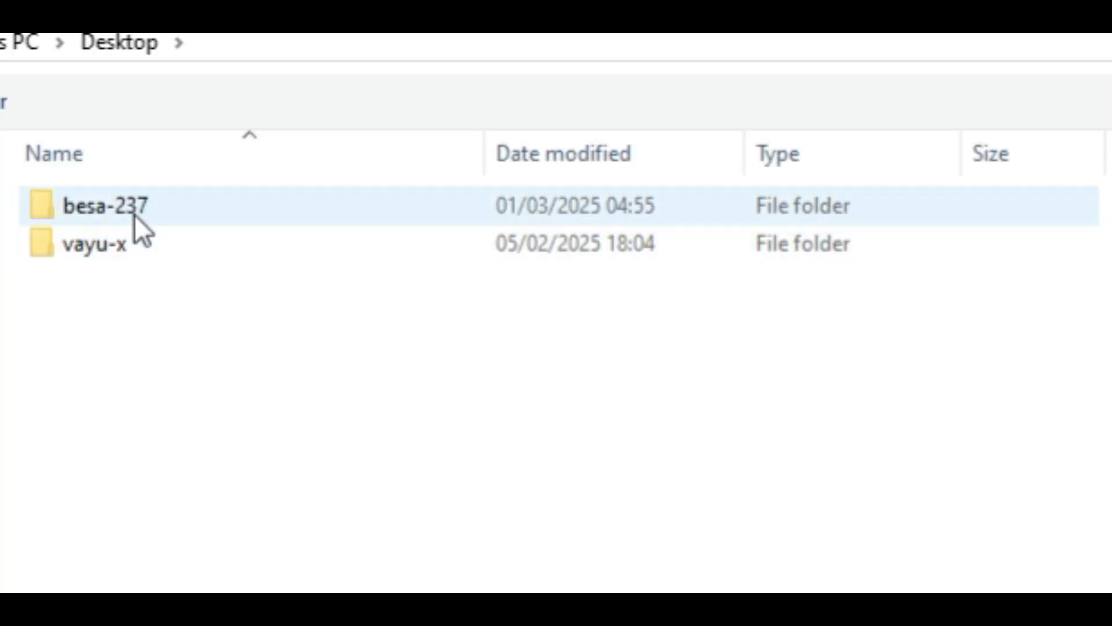
click(200, 114)
double_click(134, 214)
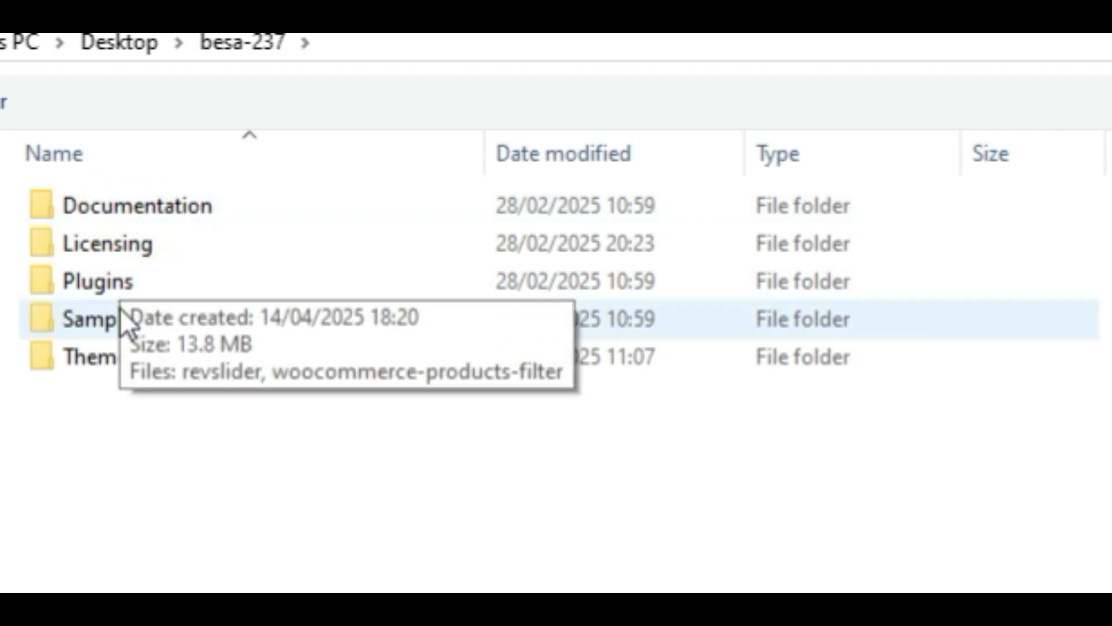
click(131, 349)
double_click(131, 350)
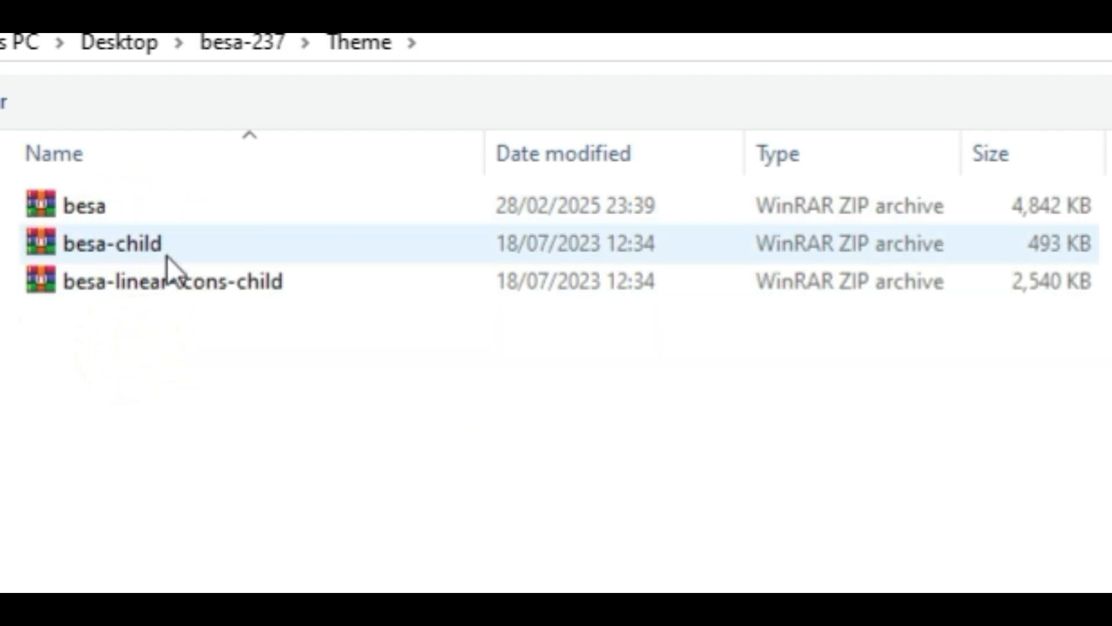
Step: Choose the besa ZIP archive as the theme file and install it
click(151, 199)
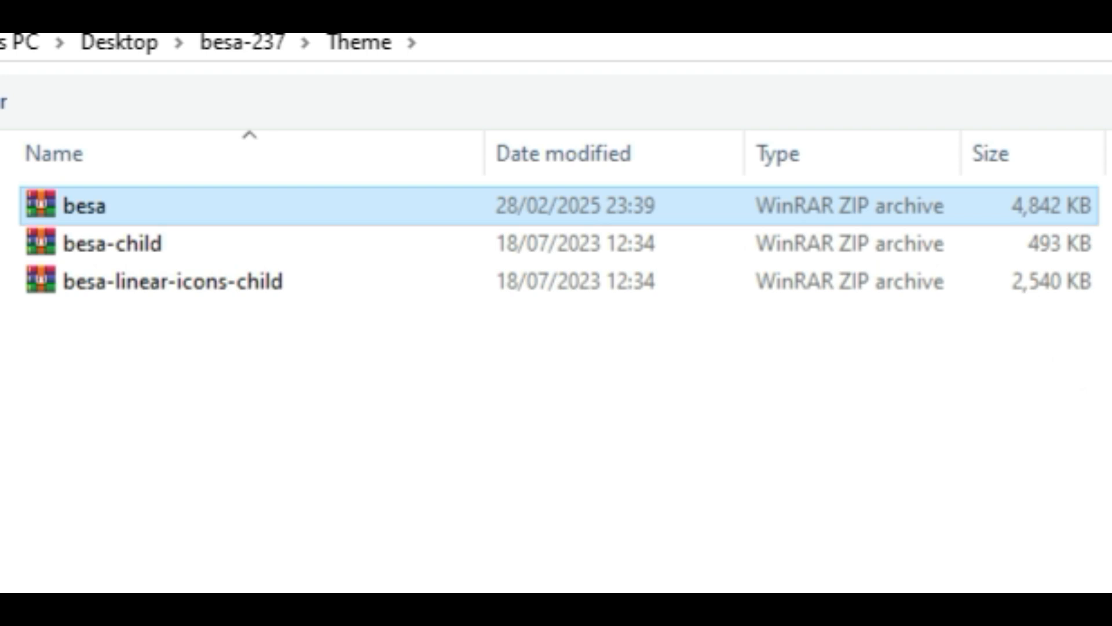
click(86, 206)
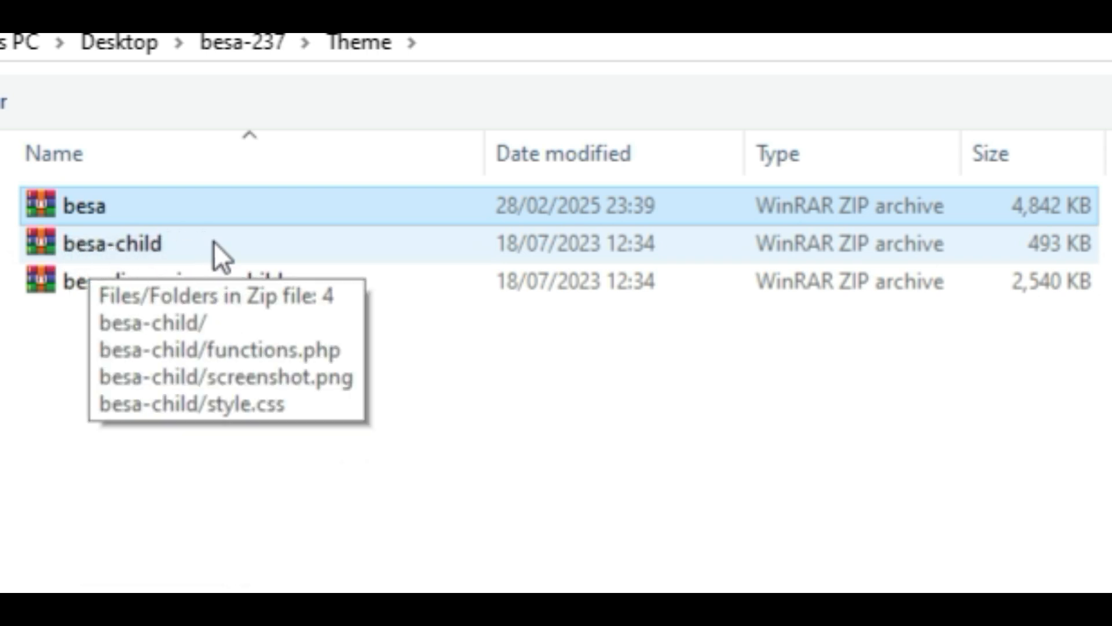
click(107, 213)
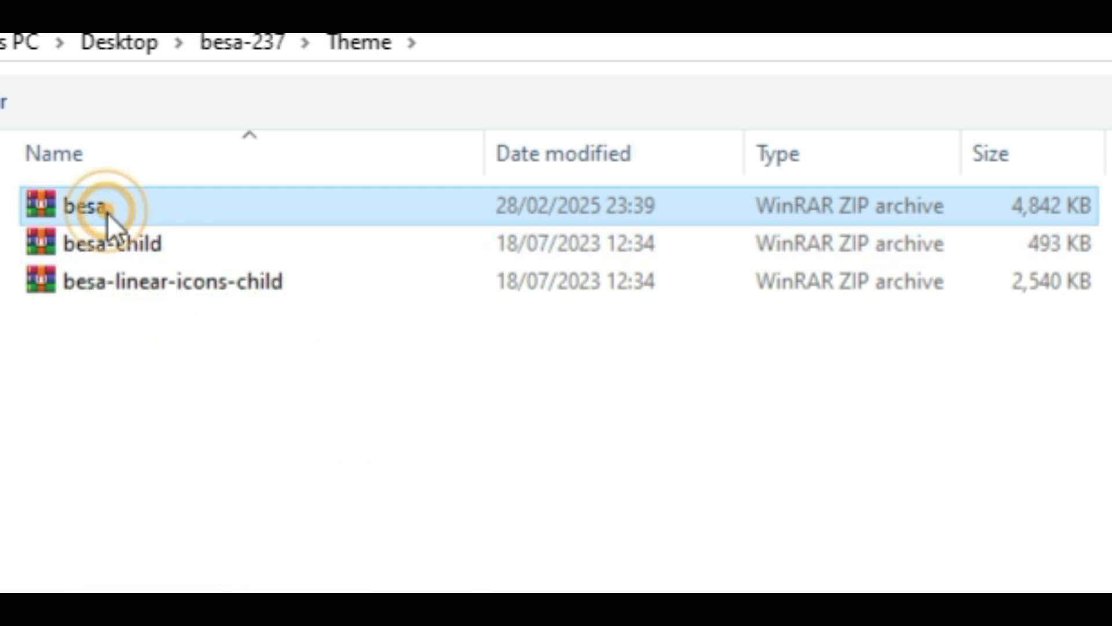
click(163, 233)
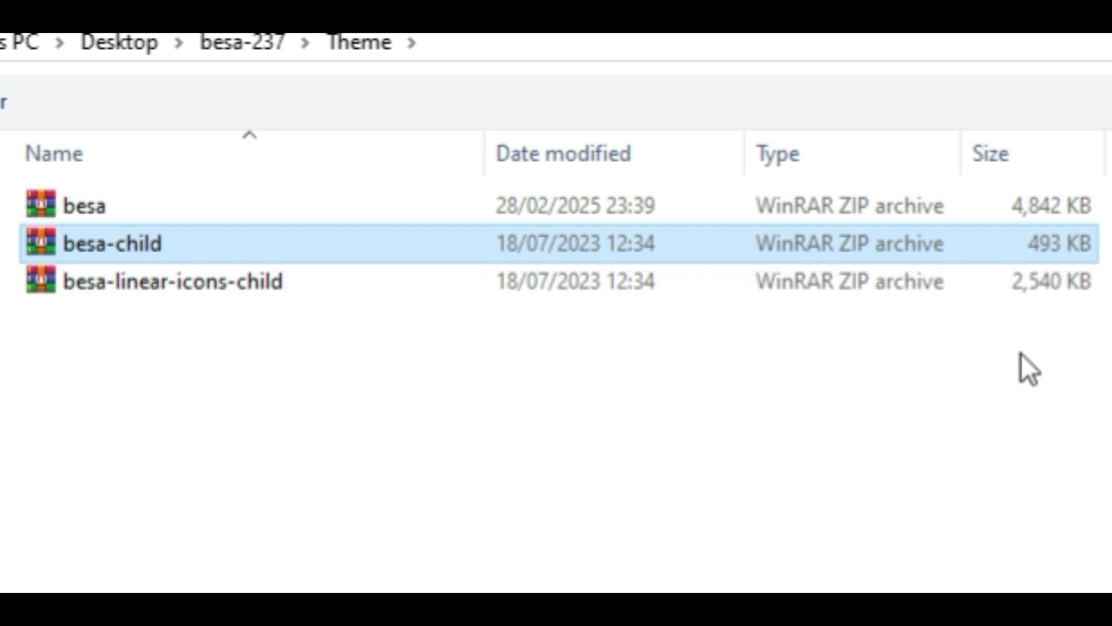
click(170, 205)
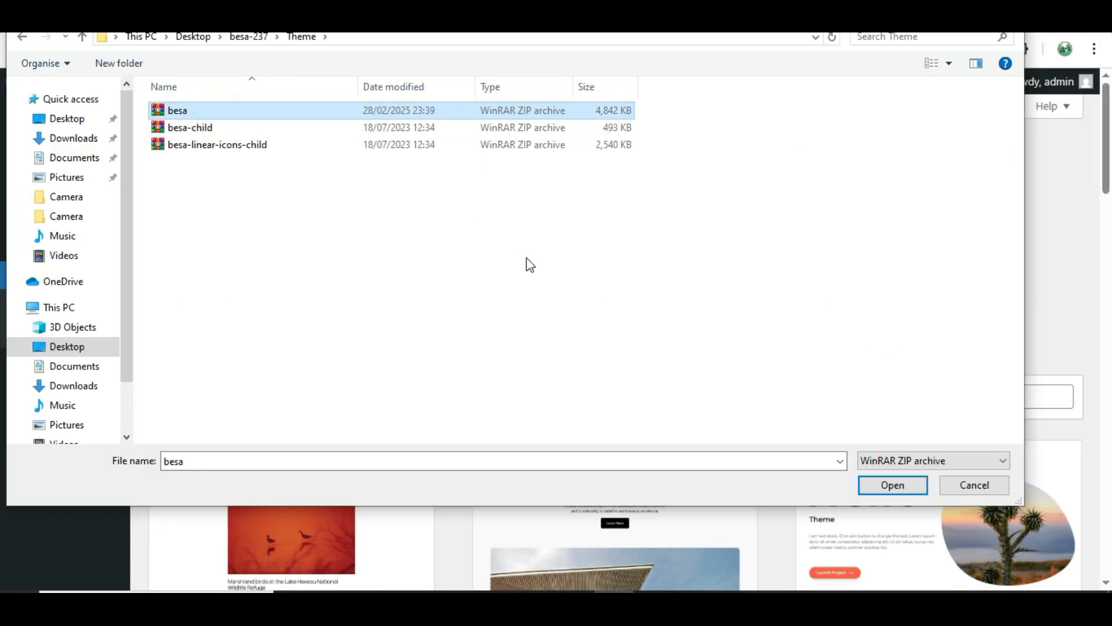
click(890, 490)
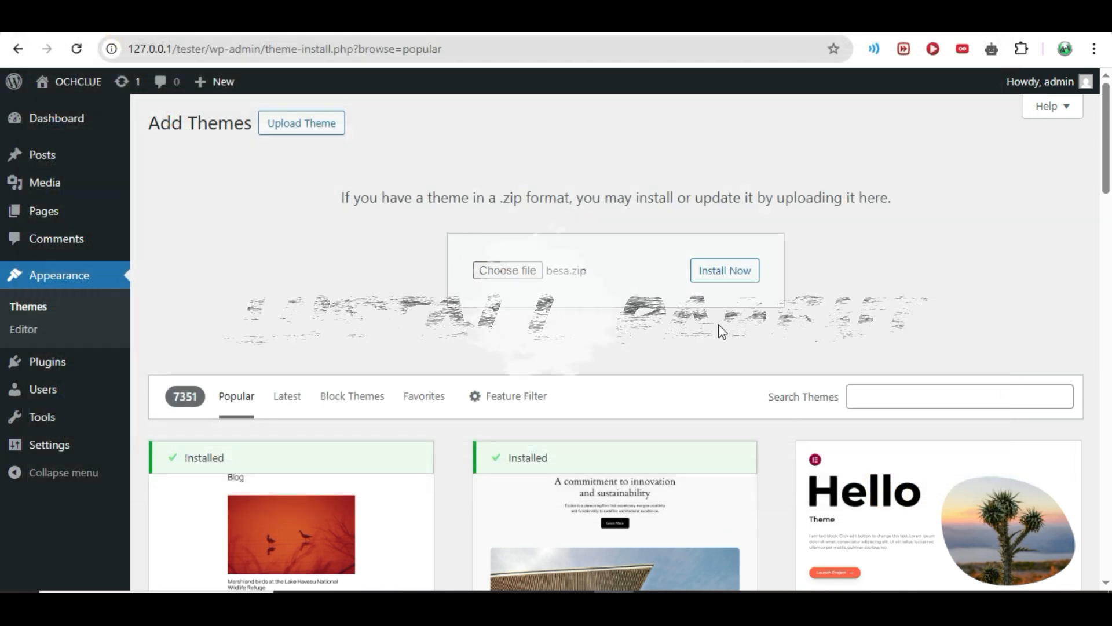
click(739, 276)
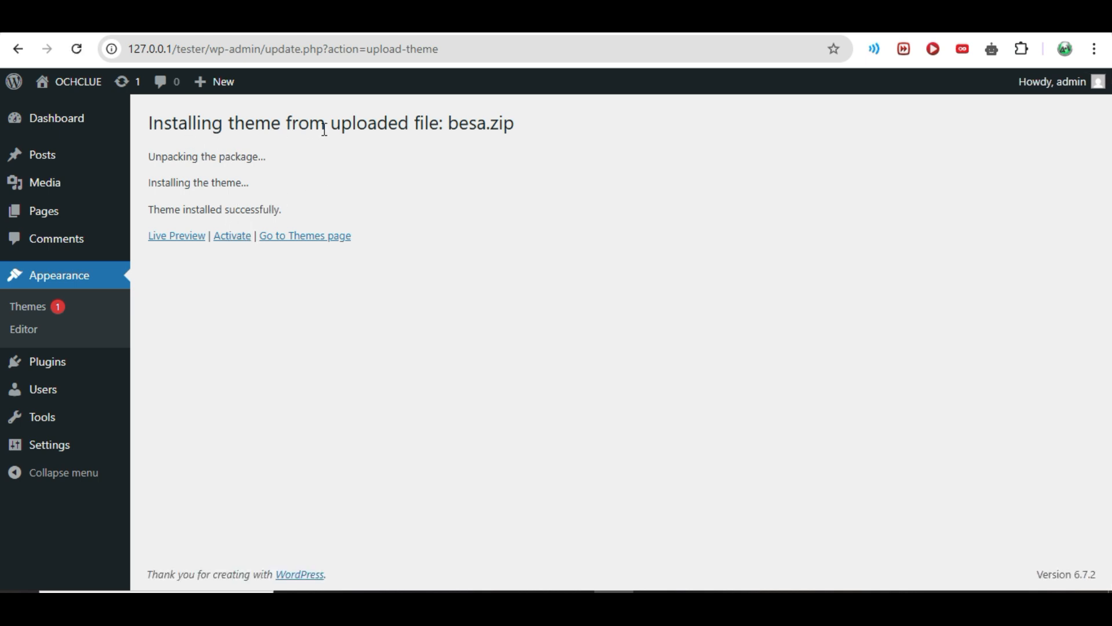
Step: Return to the themes page, then upload and install the child theme from besa-child.zip
click(277, 242)
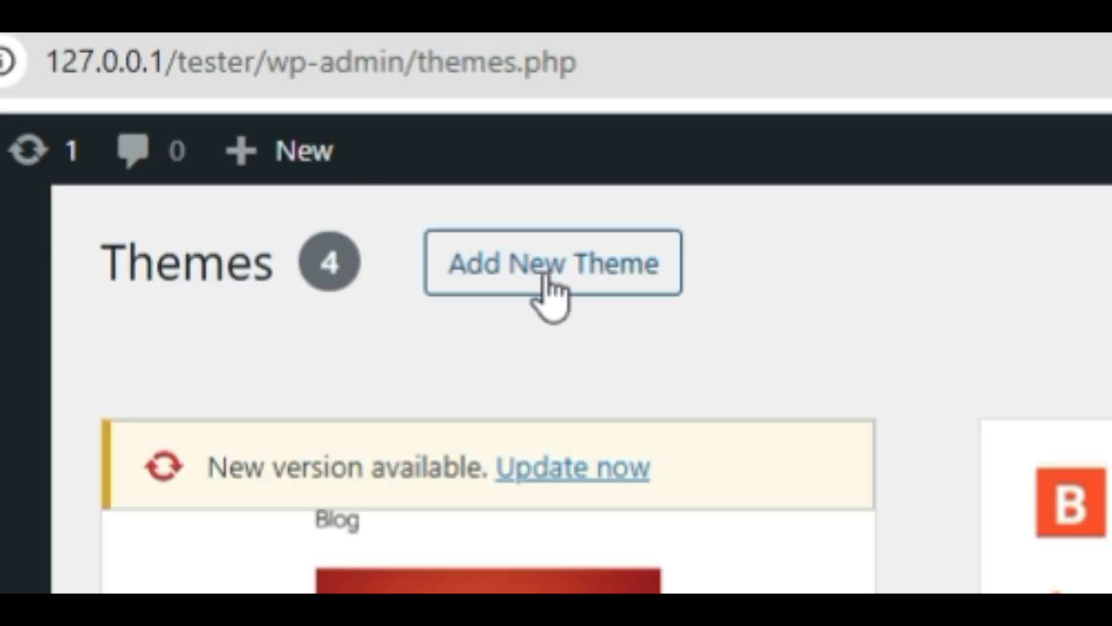
click(545, 279)
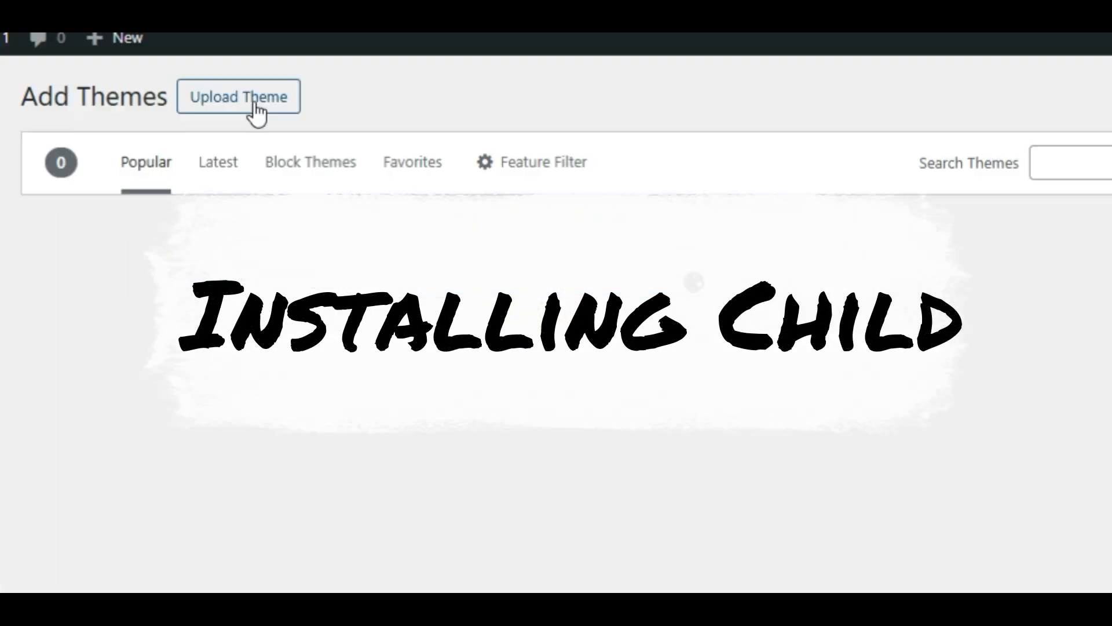
click(254, 104)
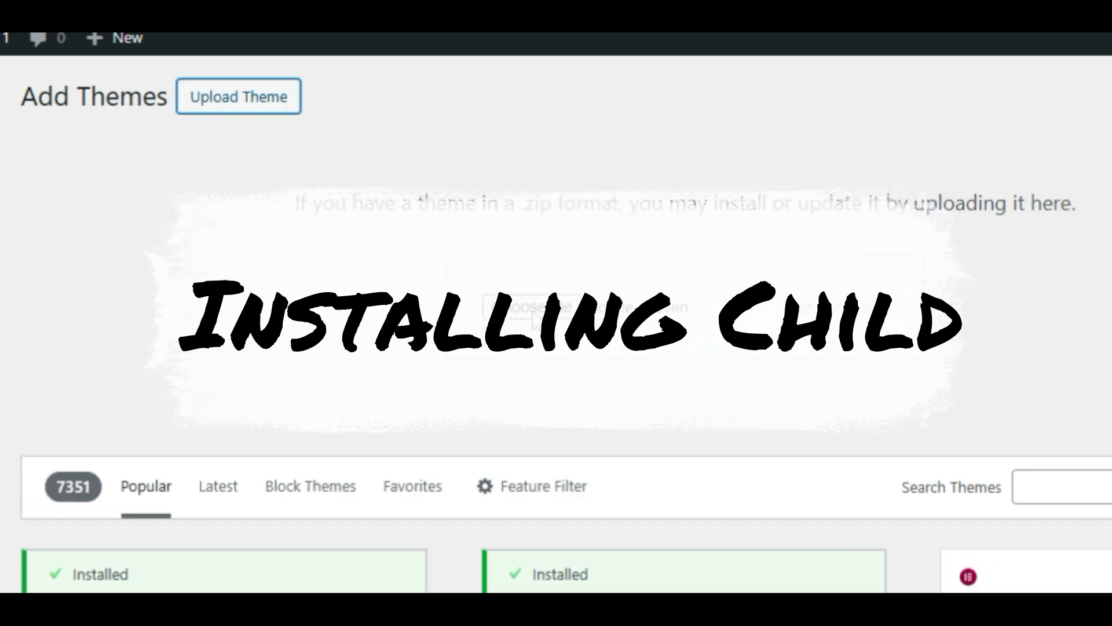
click(531, 313)
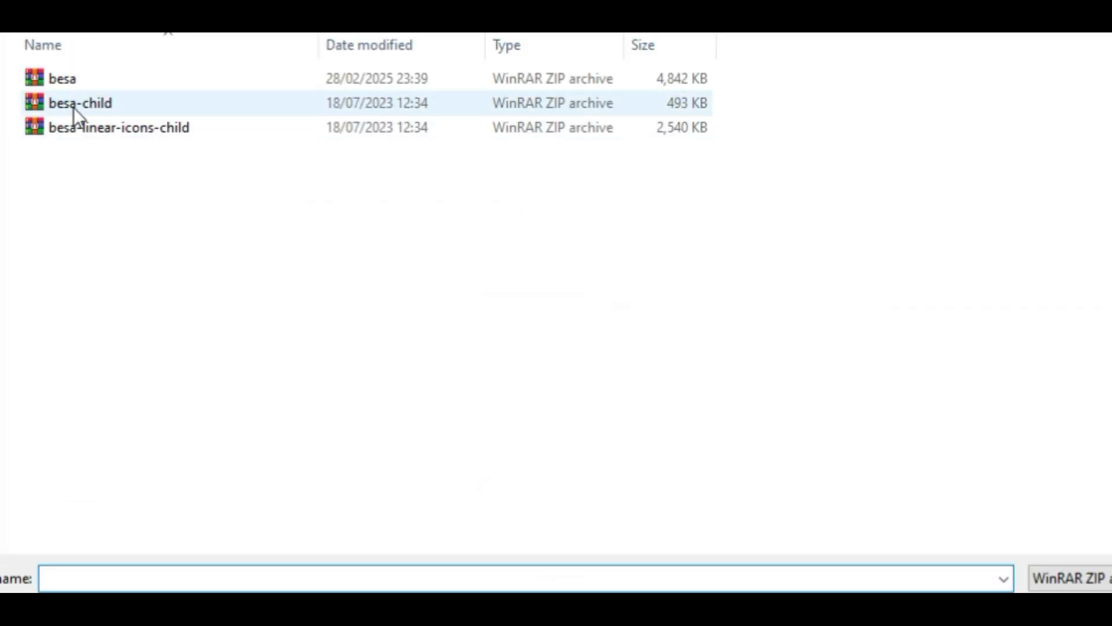
click(689, 107)
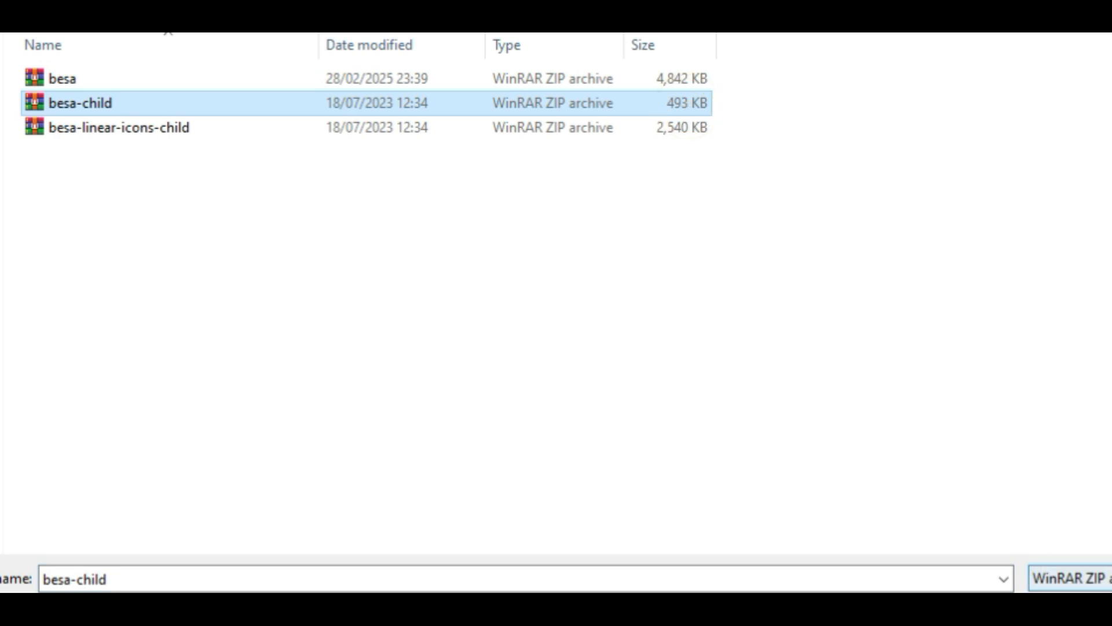
click(1059, 606)
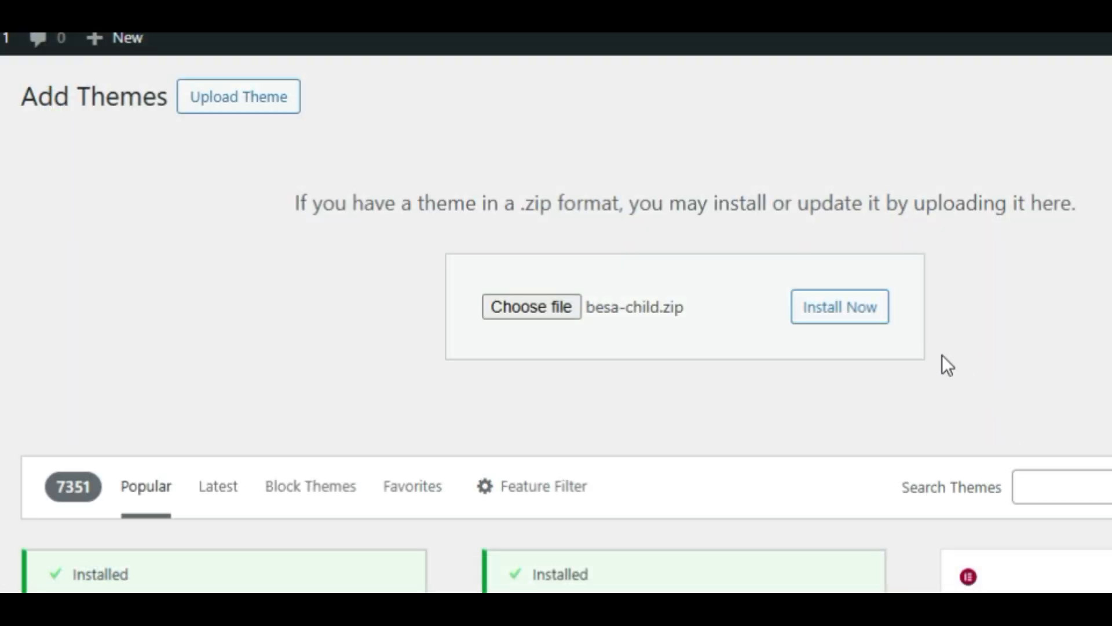
click(863, 316)
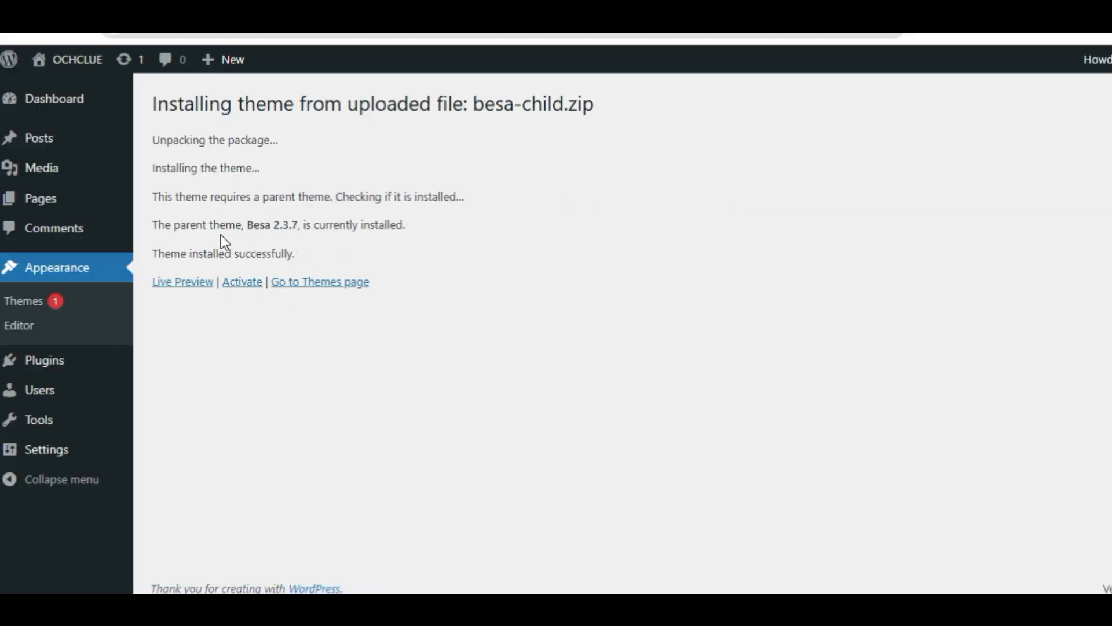
Step: Activate the newly installed Besa Child theme
drag(158, 224, 382, 230)
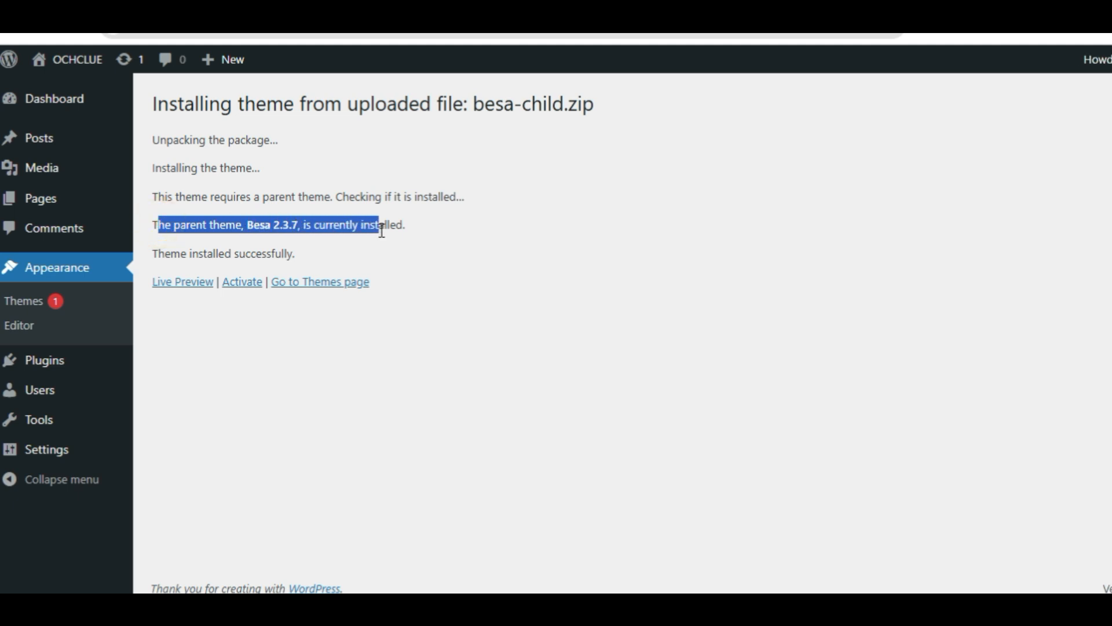
click(243, 288)
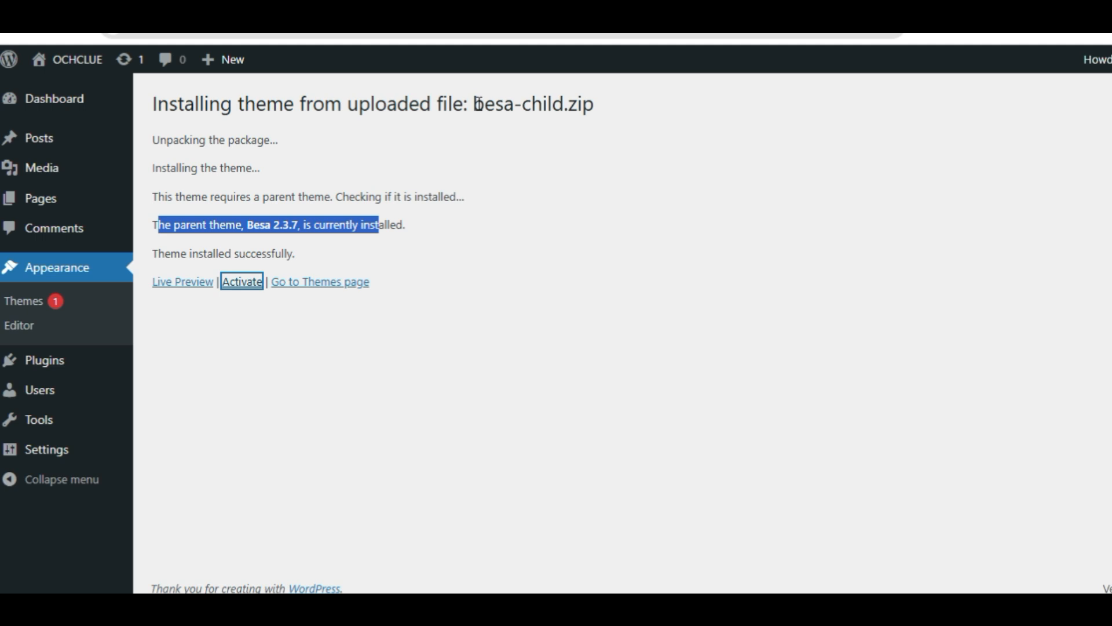
drag(475, 104, 620, 97)
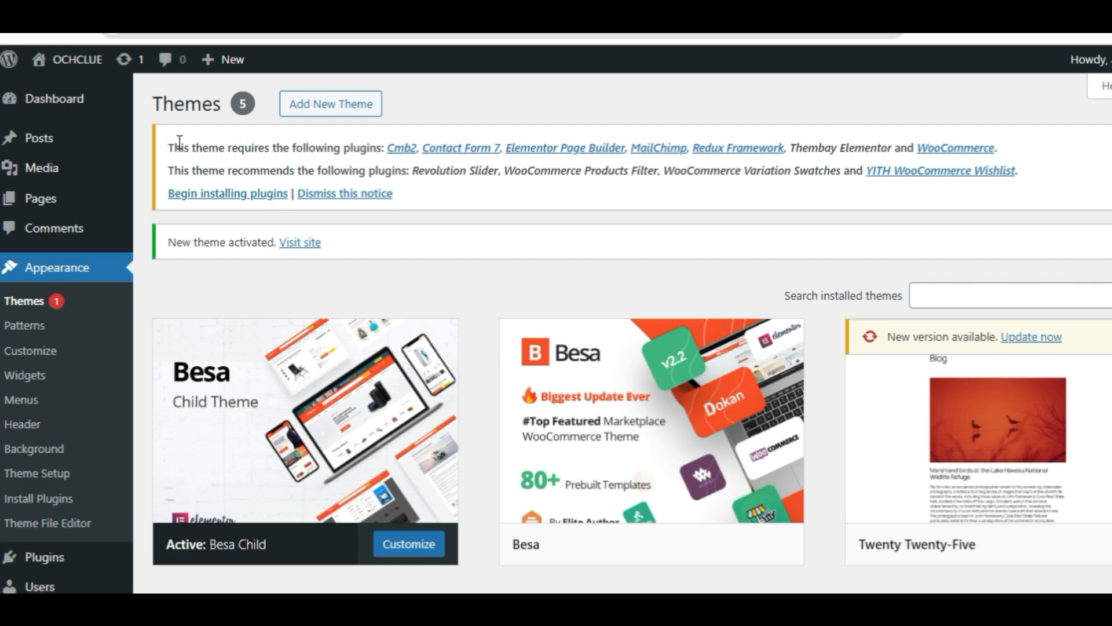
Step: Begin installing the theme's required and recommended plugins, selecting all of them and applying the Install bulk action
drag(170, 144, 561, 163)
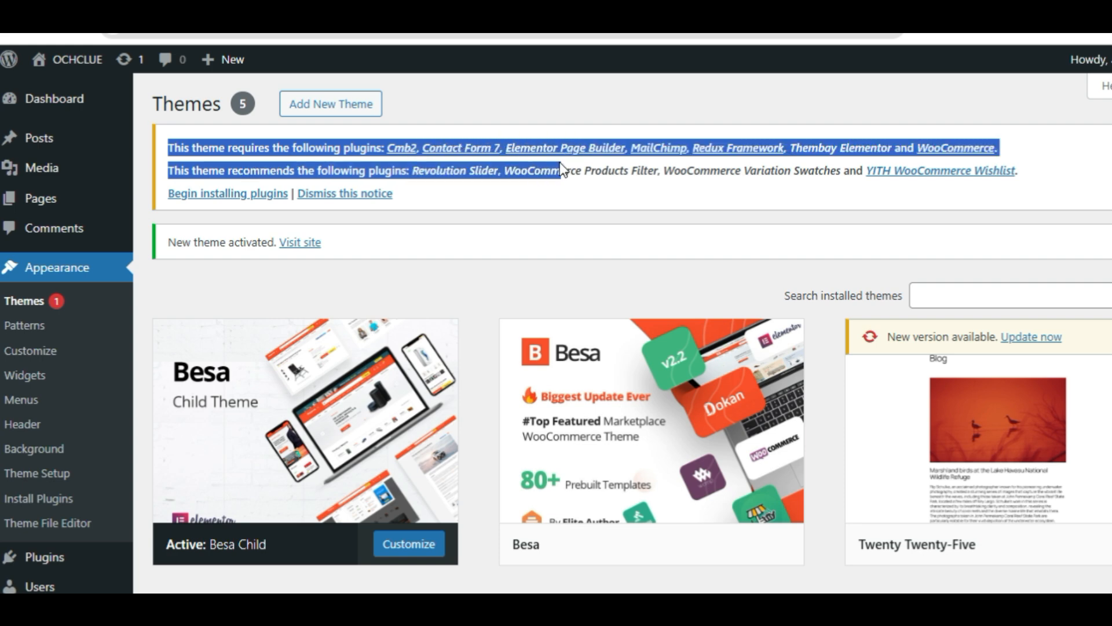
click(515, 180)
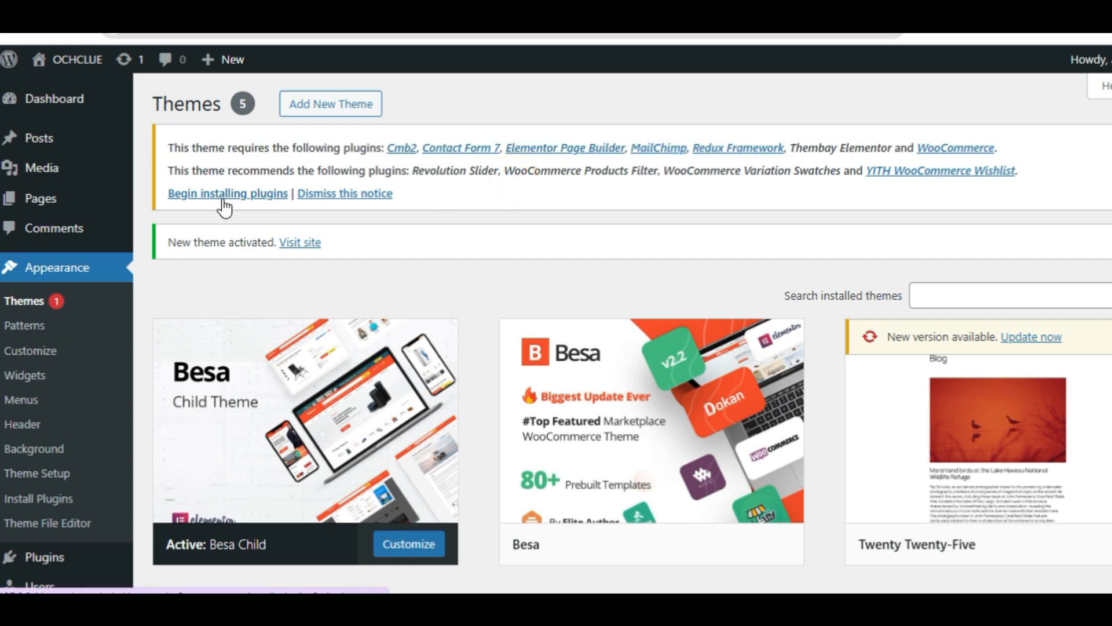
click(263, 200)
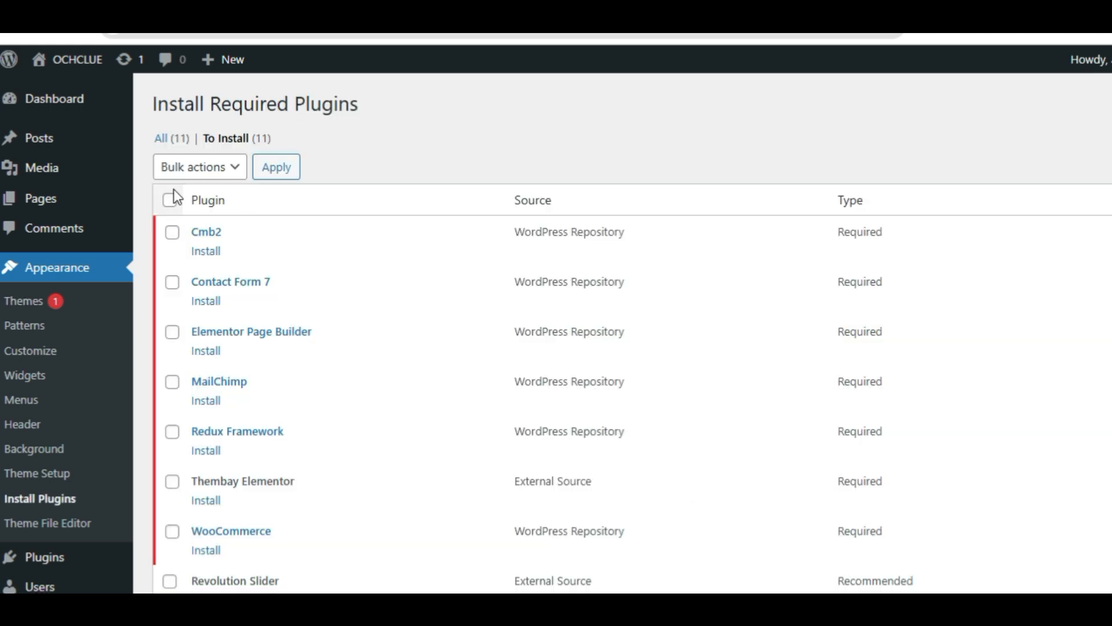
click(169, 199)
click(217, 174)
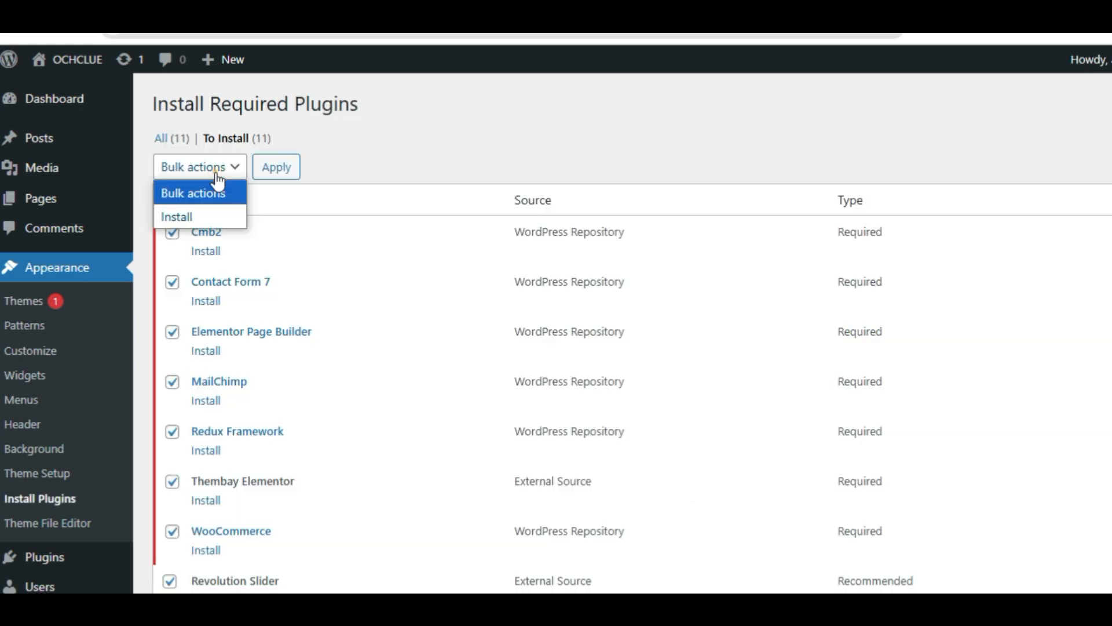
click(191, 217)
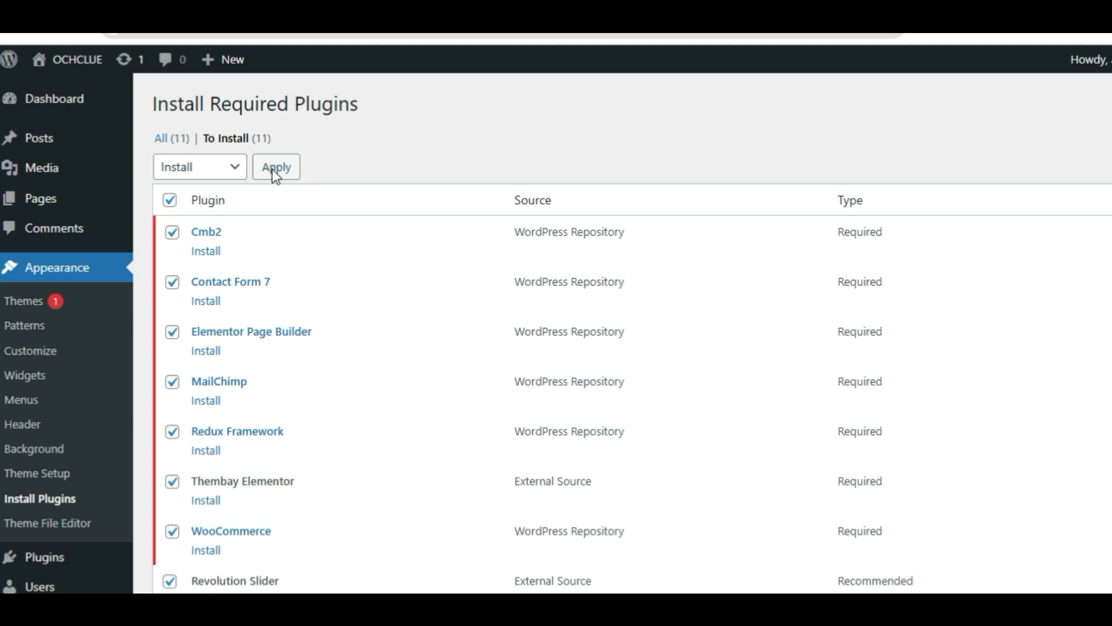
click(275, 170)
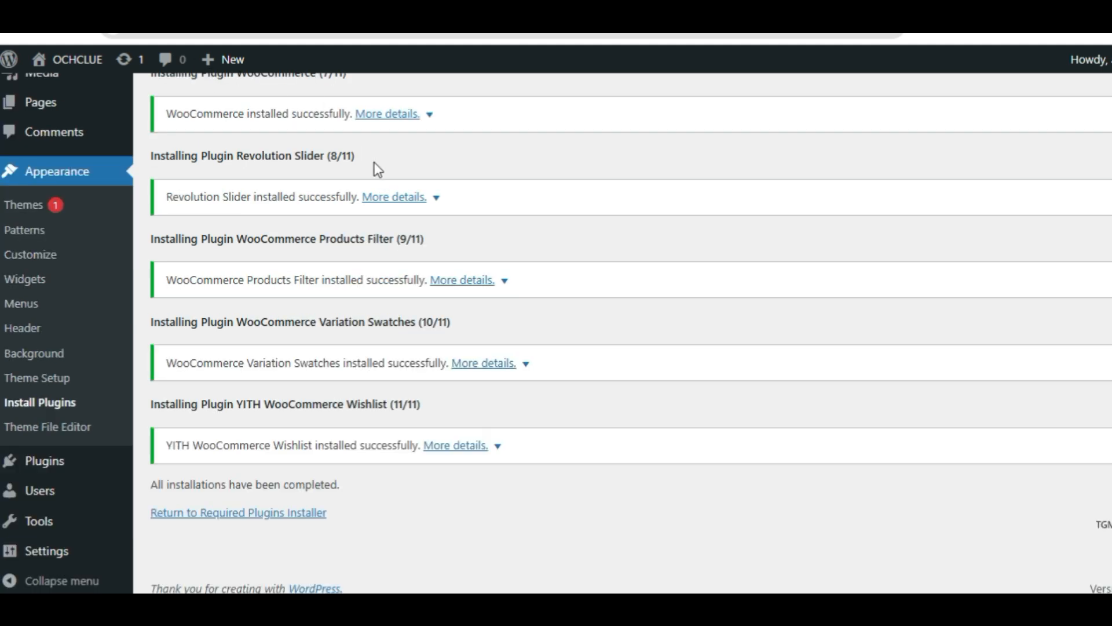
Step: Return to the required plugins installer and activate all the listed plugins with the Activate bulk action
click(259, 517)
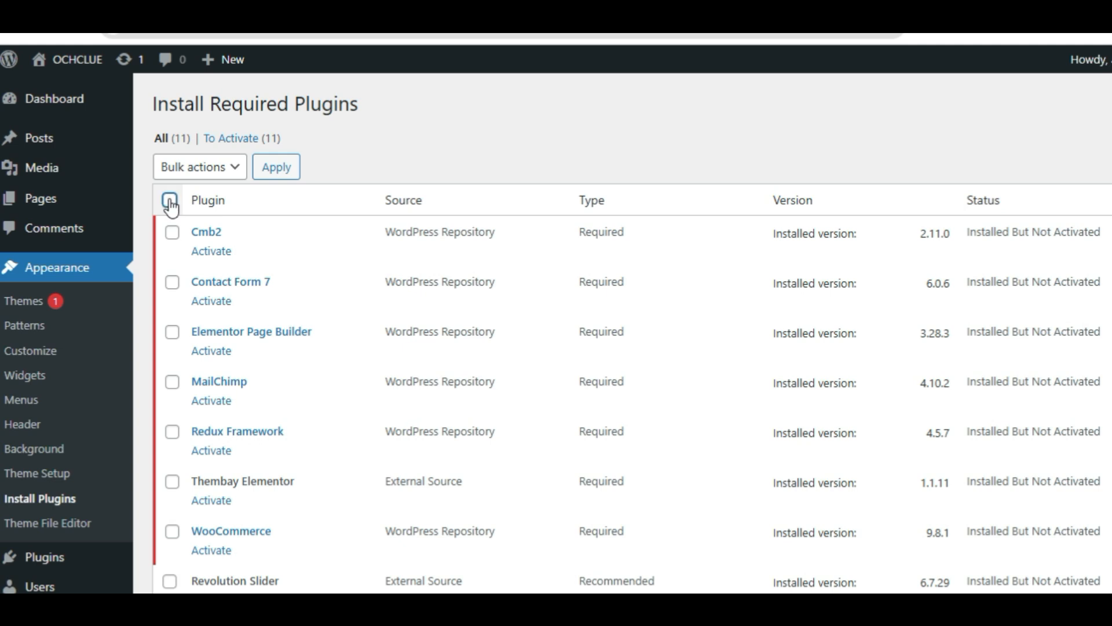
click(170, 201)
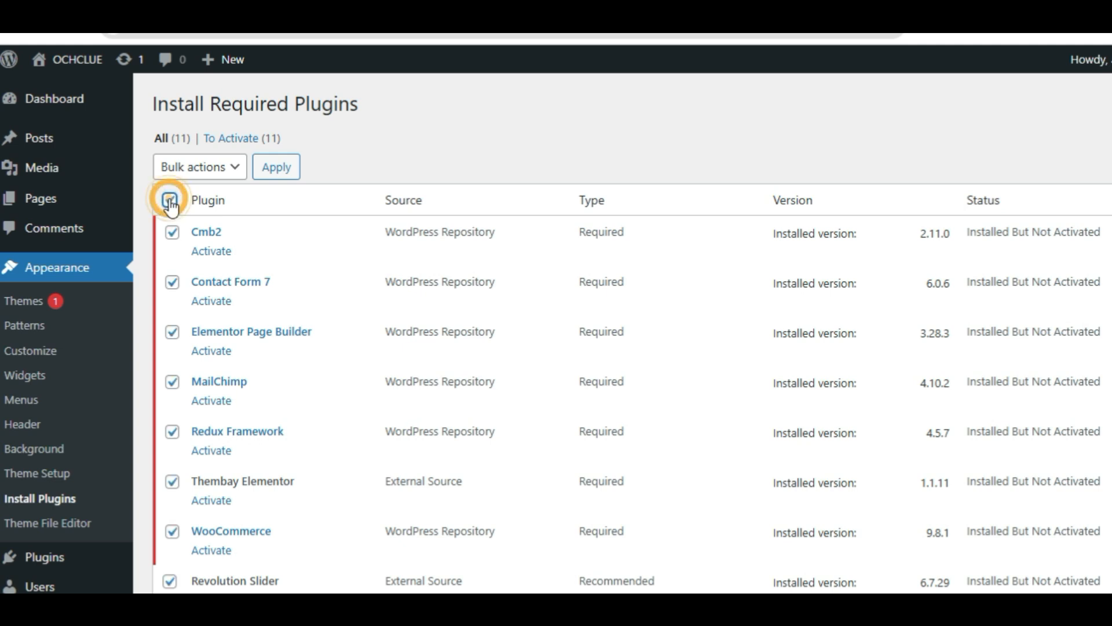
click(231, 175)
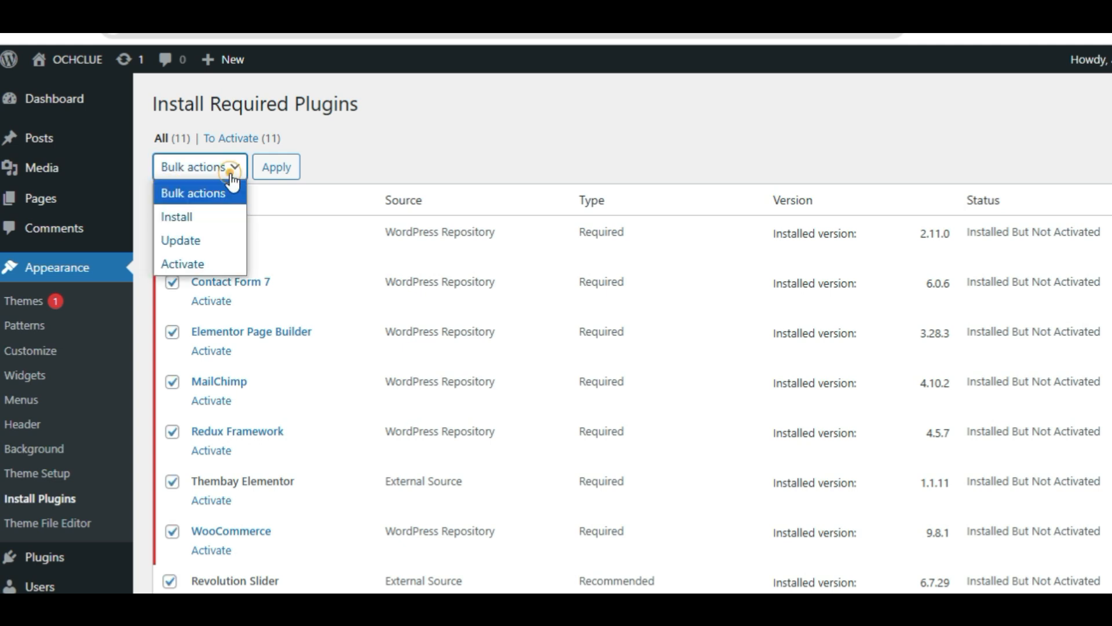
click(197, 262)
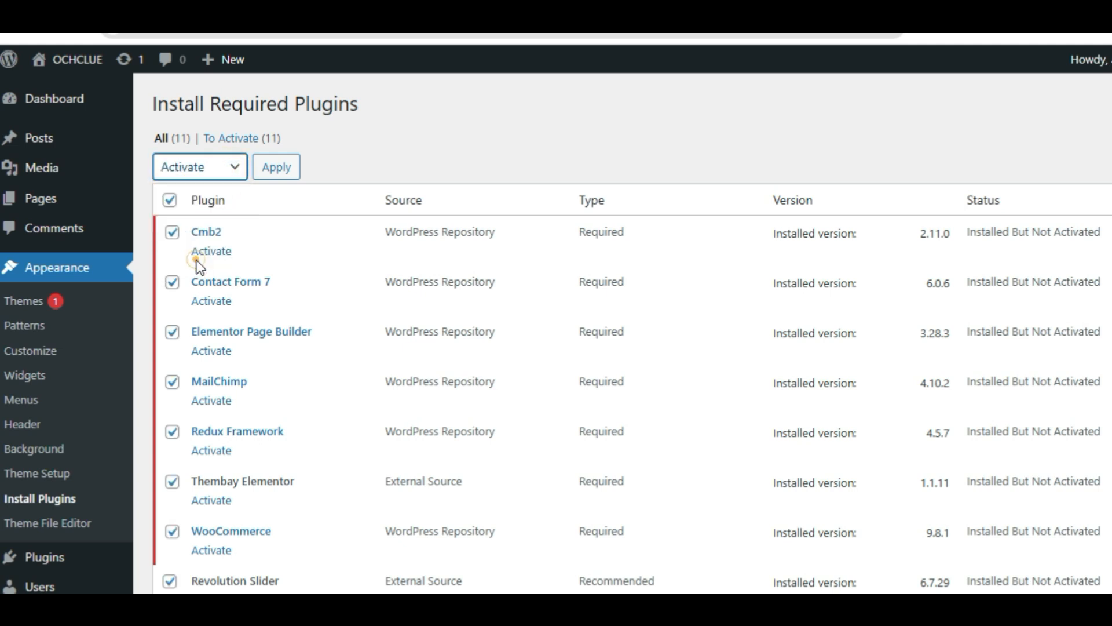
click(272, 169)
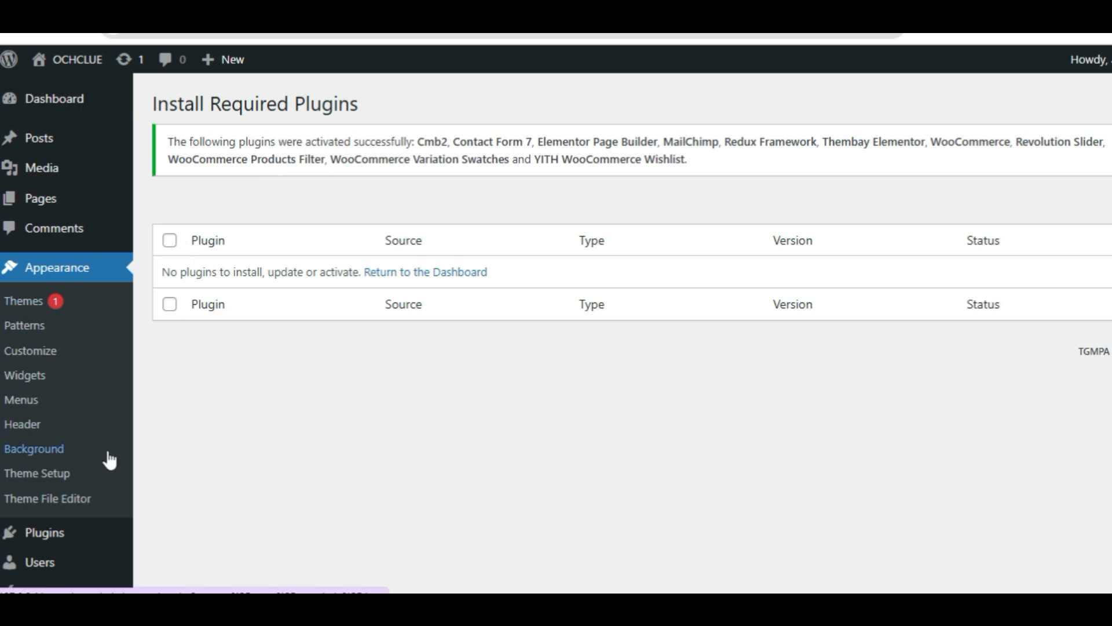
Step: Try to open the Besa theme setup wizard, and look over the Elementor account connection page
scroll(109, 461, down, 2)
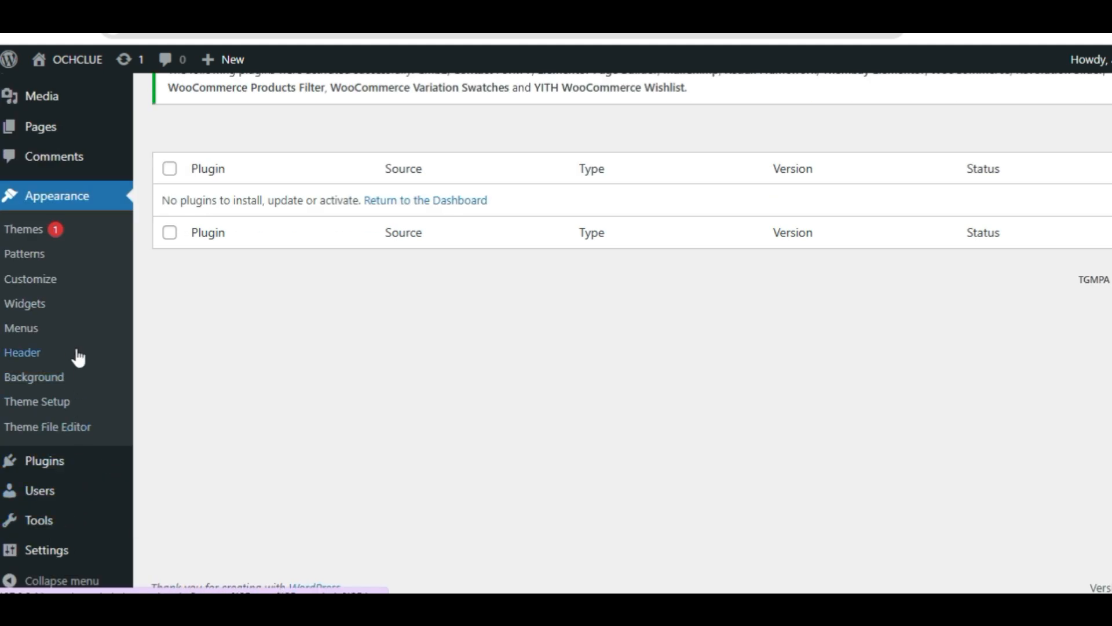
scroll(79, 358, up, 2)
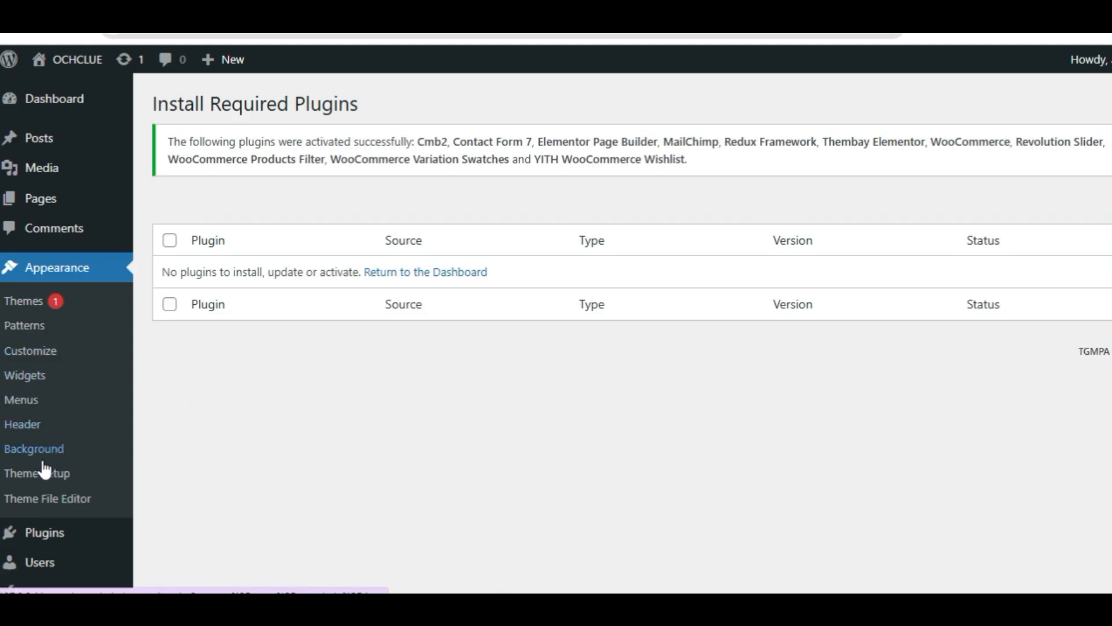
click(45, 478)
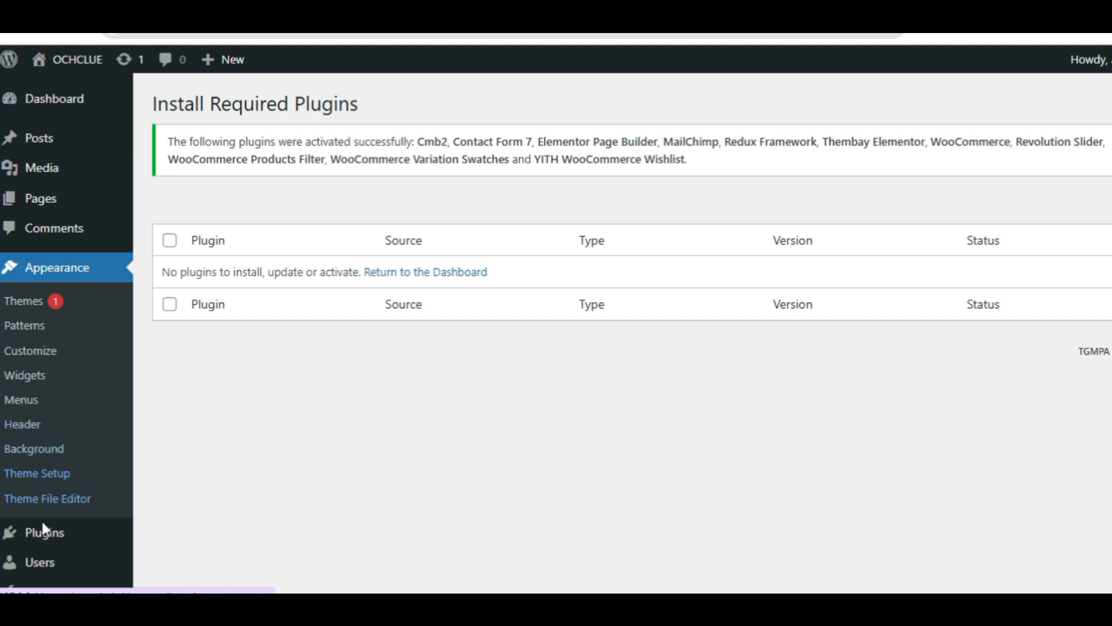
mouse_move(41, 561)
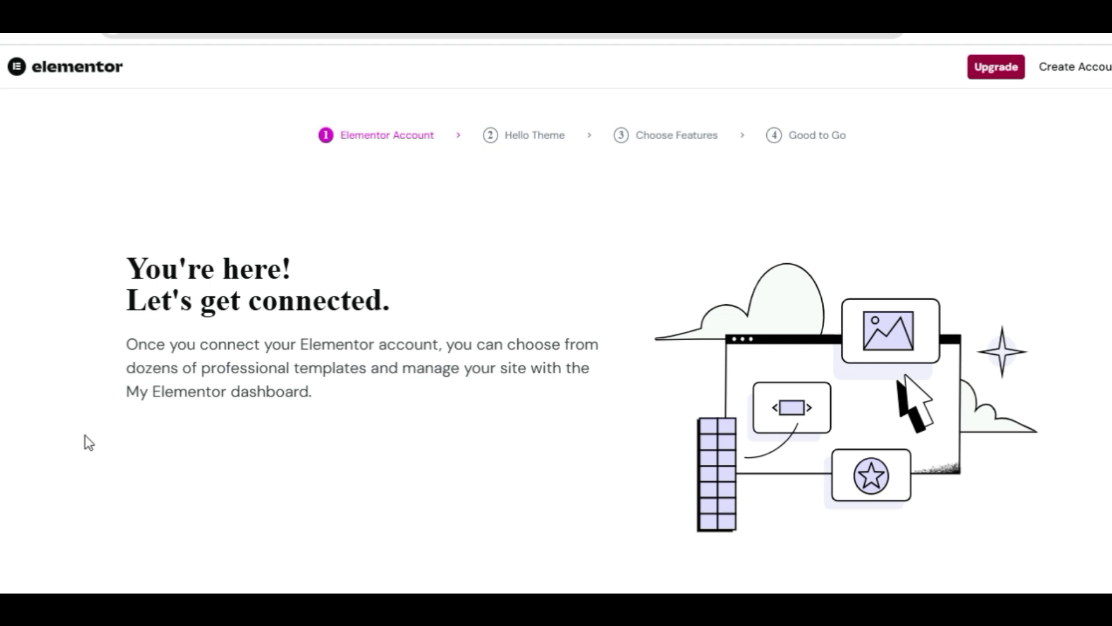
scroll(218, 298, down, 2)
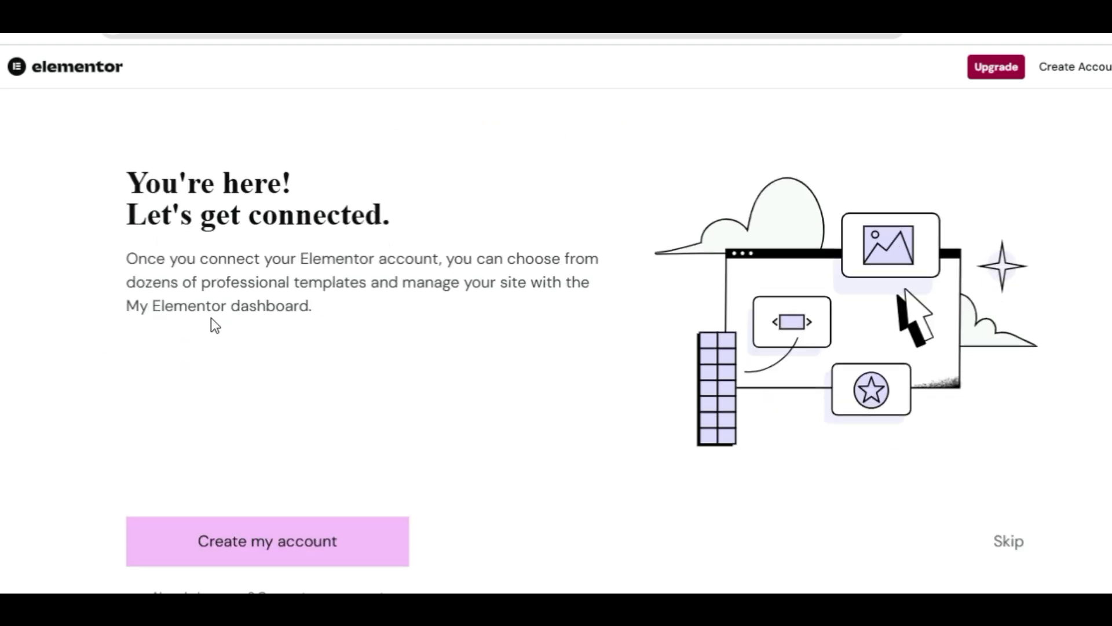
scroll(214, 325, up, 2)
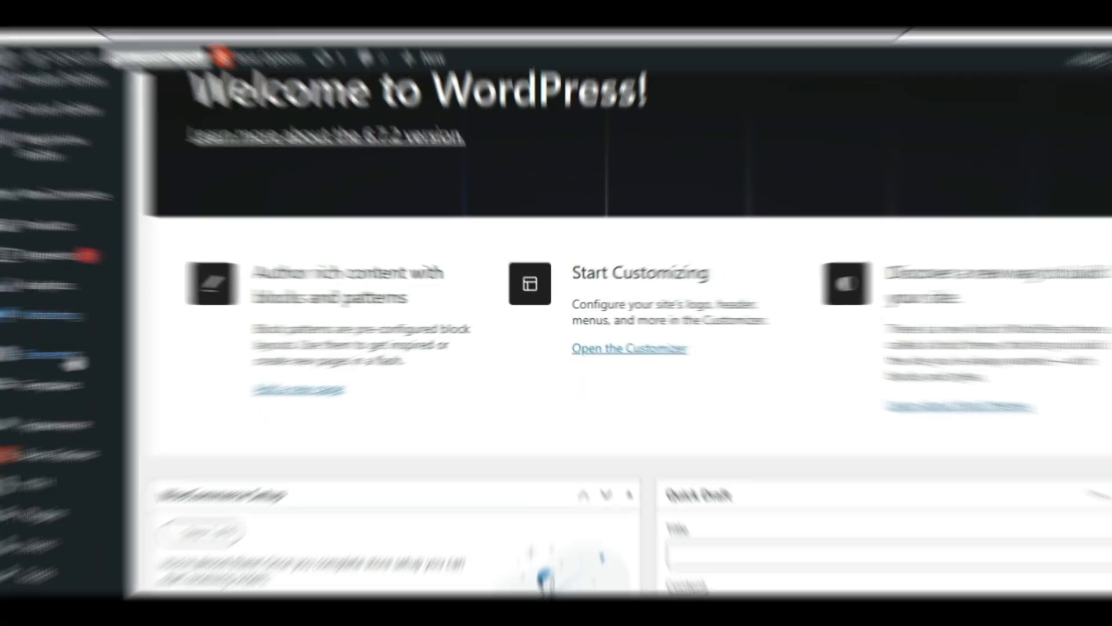
Step: Return to the WordPress dashboard and review the admin entries added by the Besa theme and its plugins
mouse_move(26, 458)
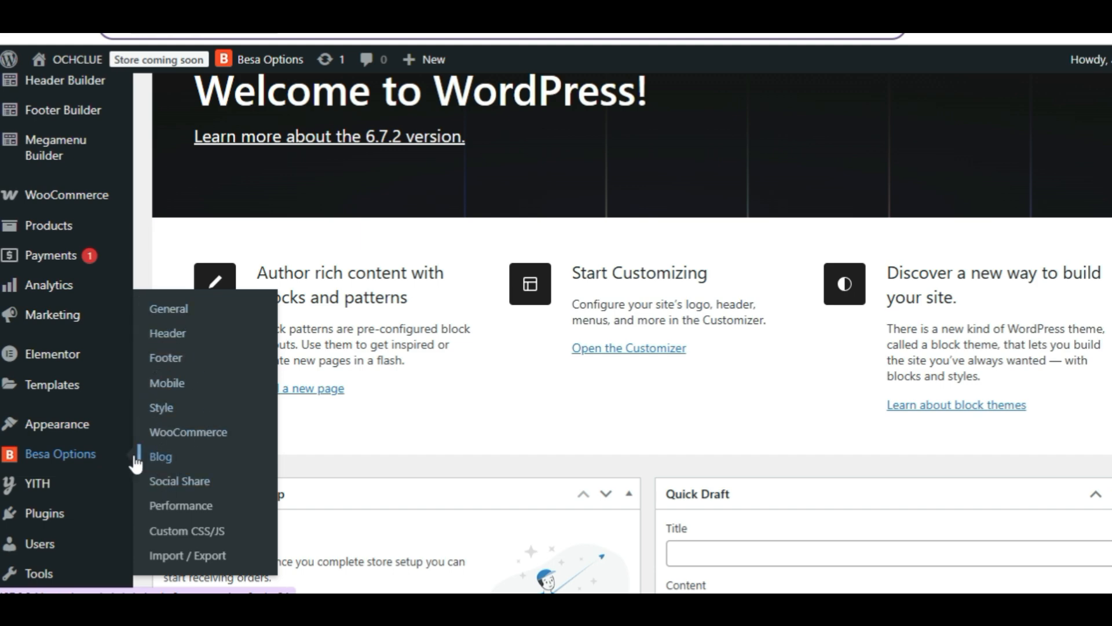
mouse_move(94, 434)
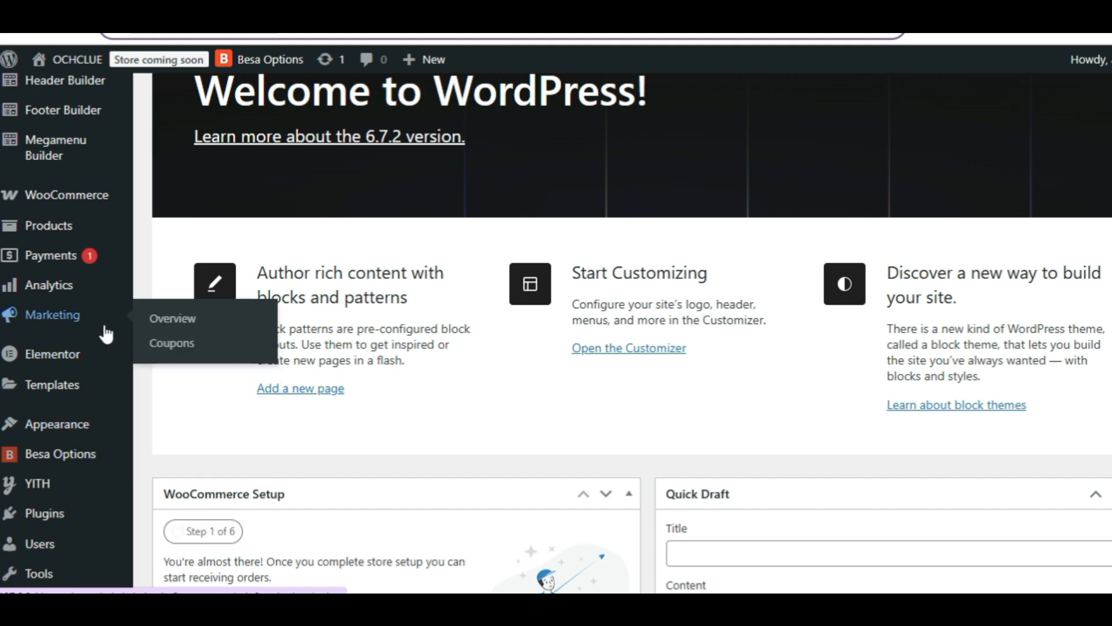
scroll(92, 330, up, 4)
scroll(92, 330, up, 2)
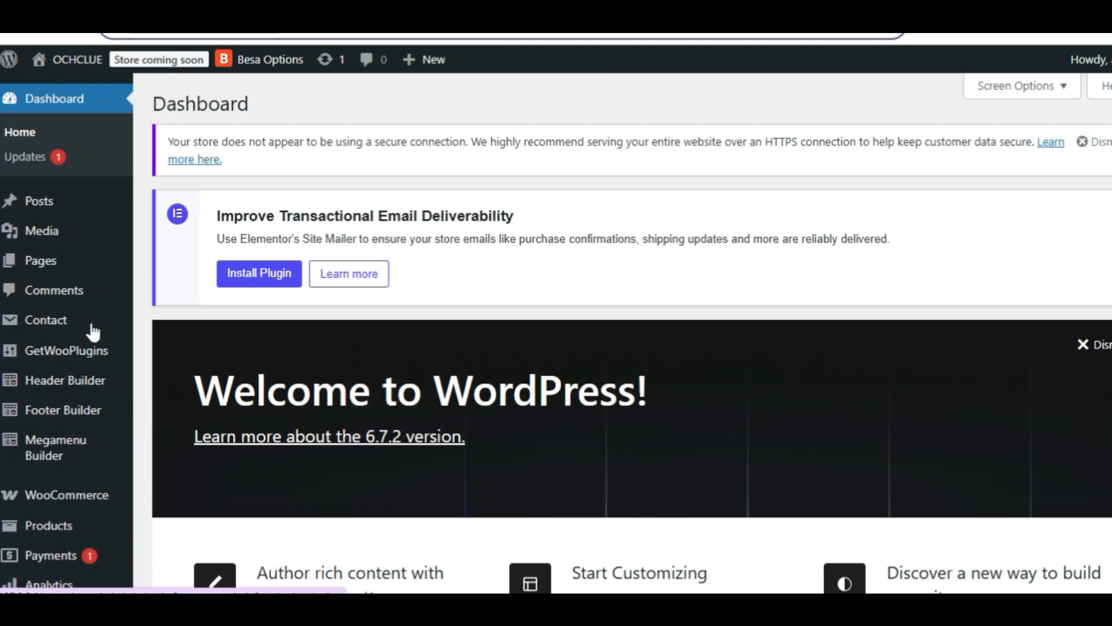
scroll(92, 332, down, 2)
scroll(92, 332, down, 5)
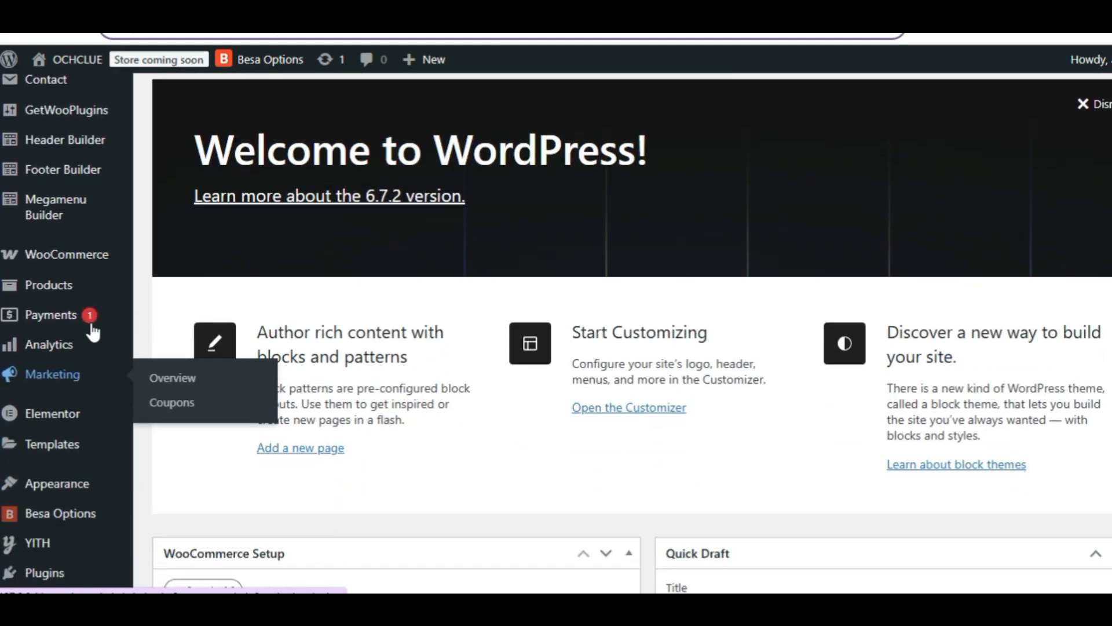
scroll(91, 330, down, 4)
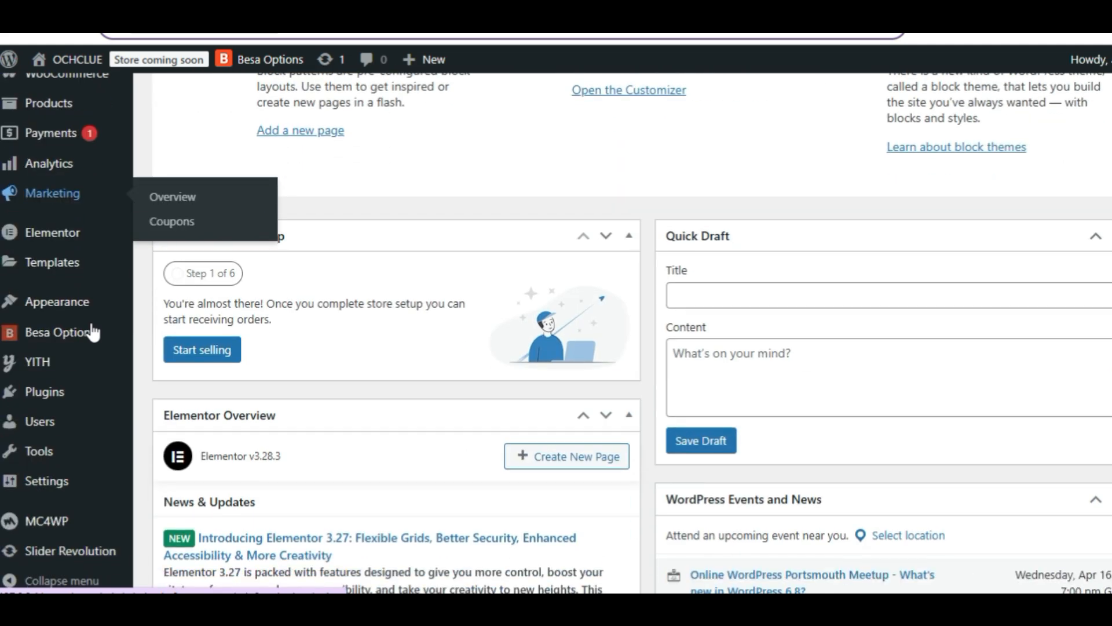
scroll(92, 330, up, 3)
Step: Open the General section of Besa Options and review the available skin and site settings
mouse_move(44, 503)
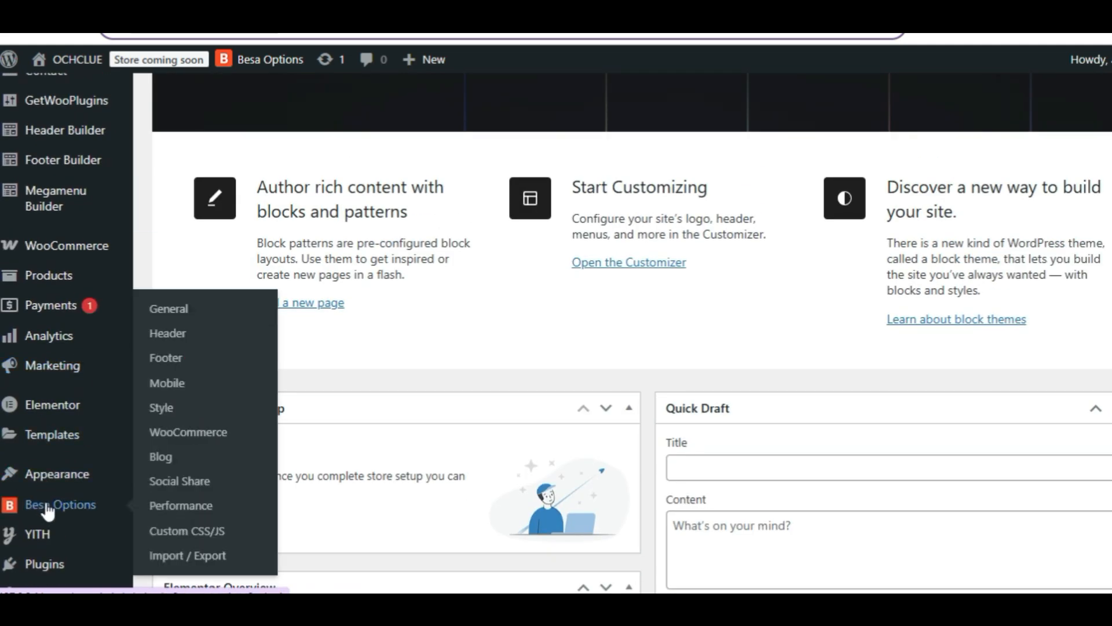
click(167, 313)
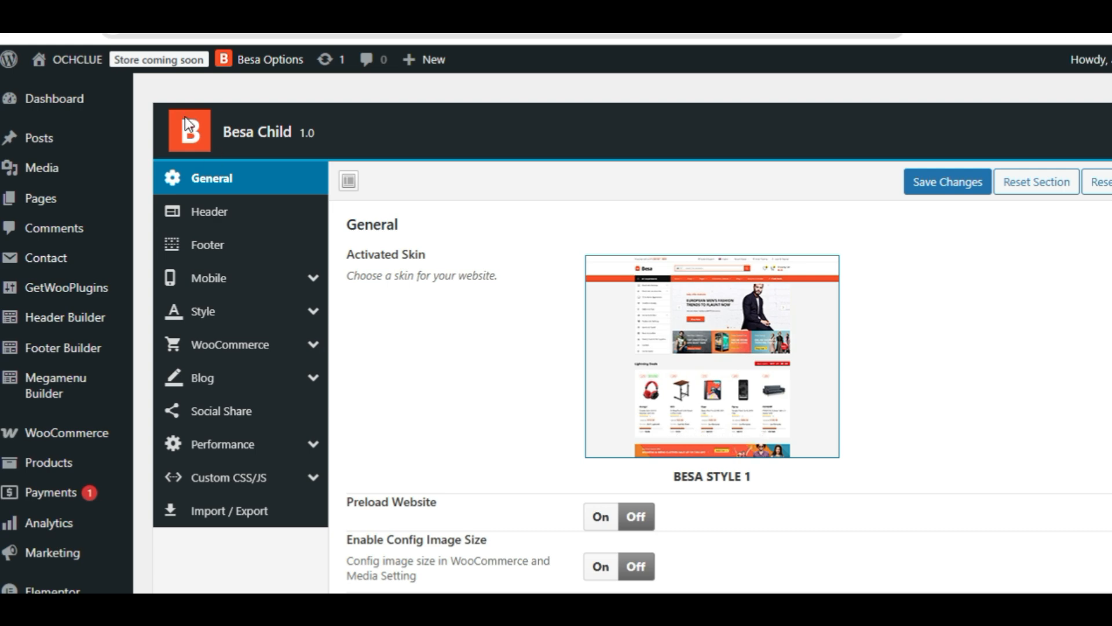
scroll(26, 76, down, 4)
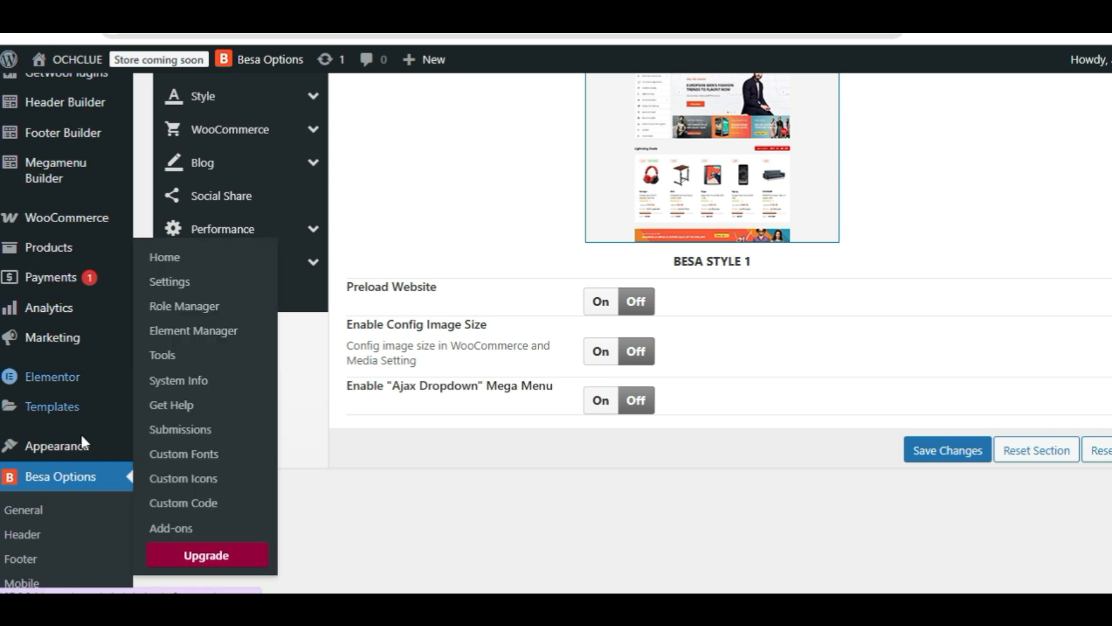
scroll(107, 467, down, 5)
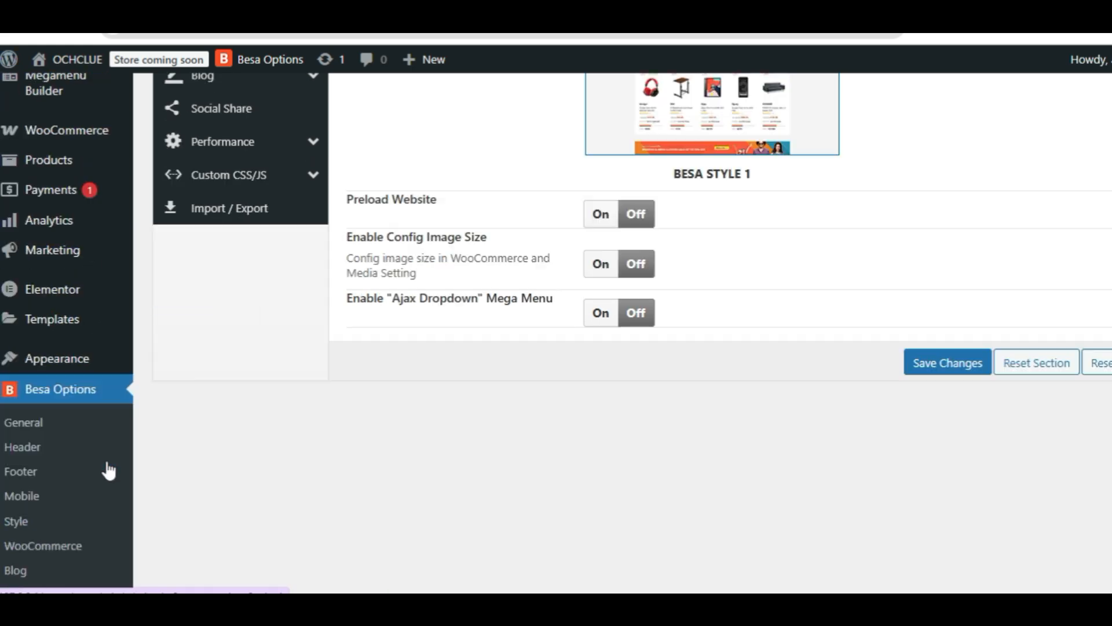
Step: Open the Besa theme setup wizard and start it
mouse_move(76, 200)
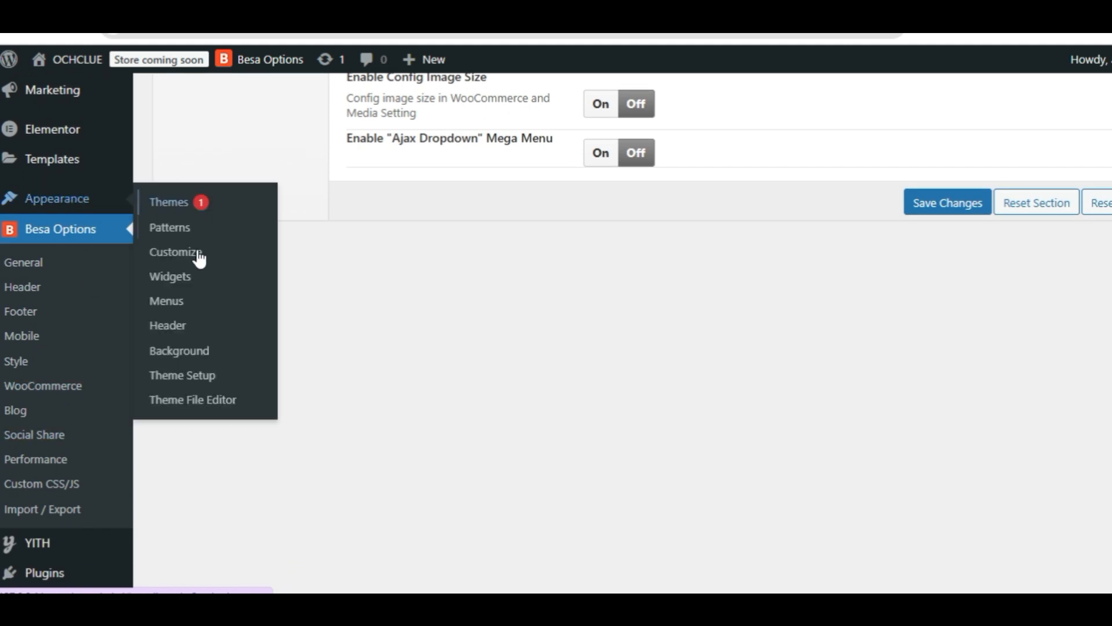
click(193, 376)
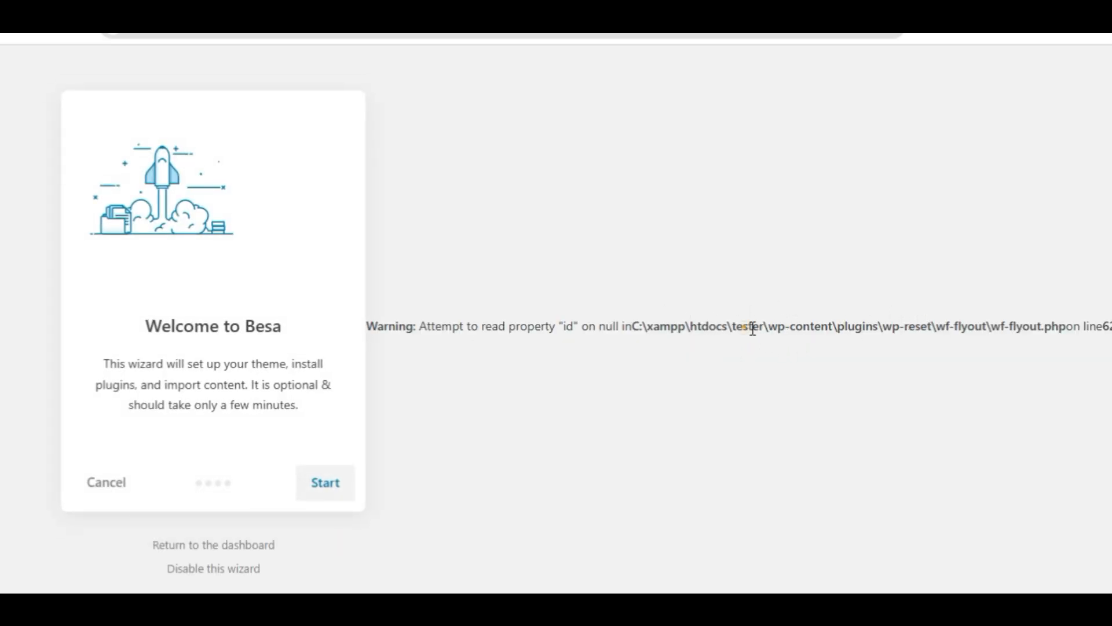
drag(743, 326, 1023, 329)
drag(1098, 359, 597, 325)
click(326, 489)
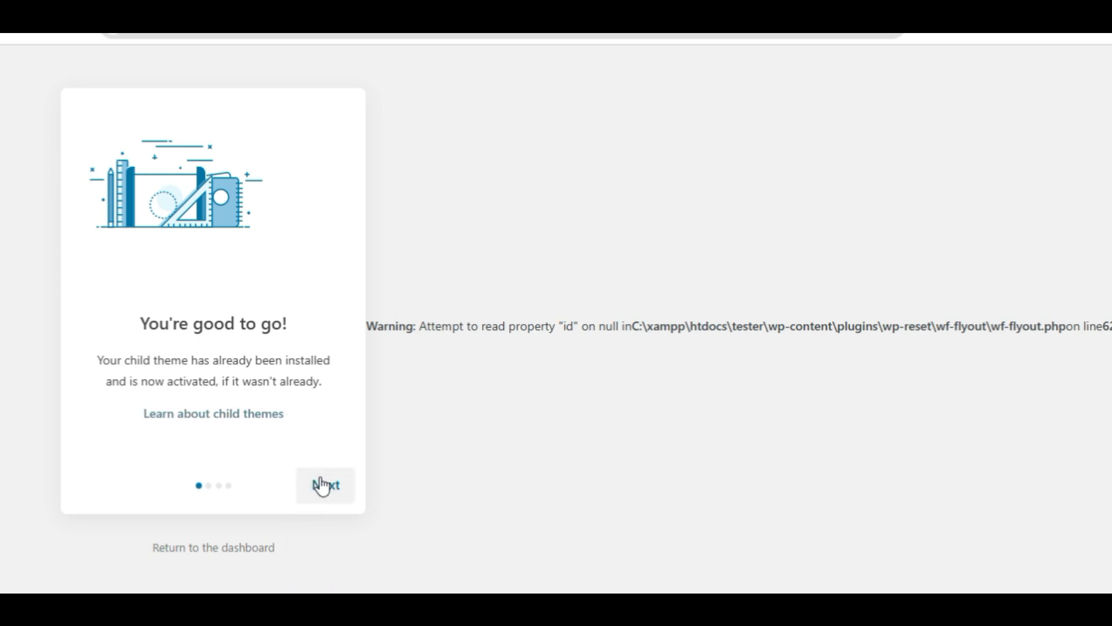
Step: Advance the setup wizard through the child theme and plugins stages to the Import Content stage
click(321, 486)
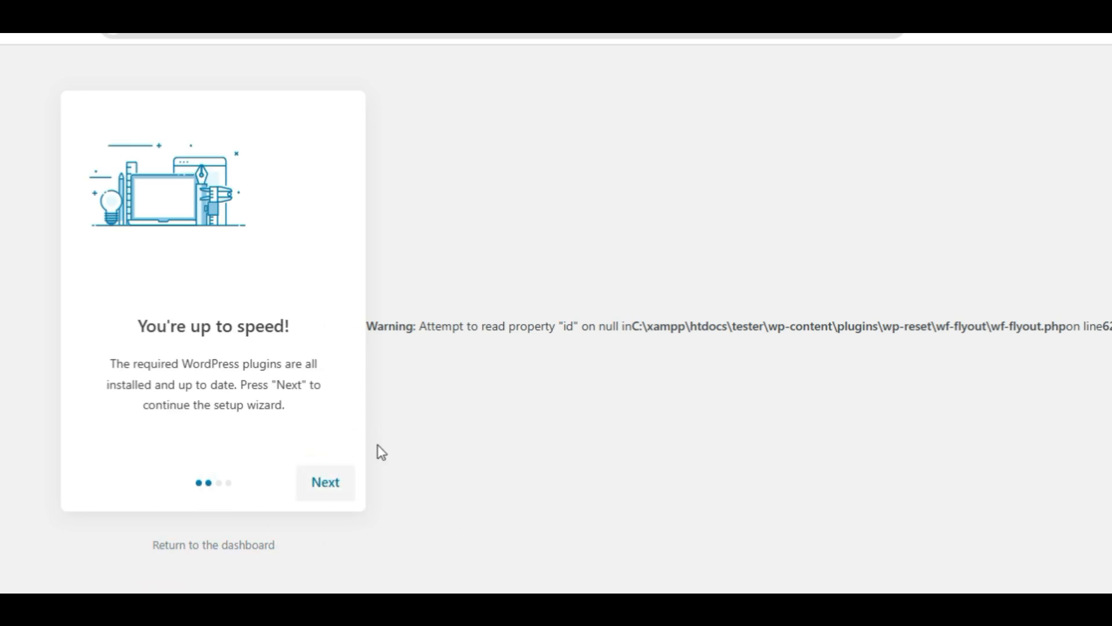
click(315, 482)
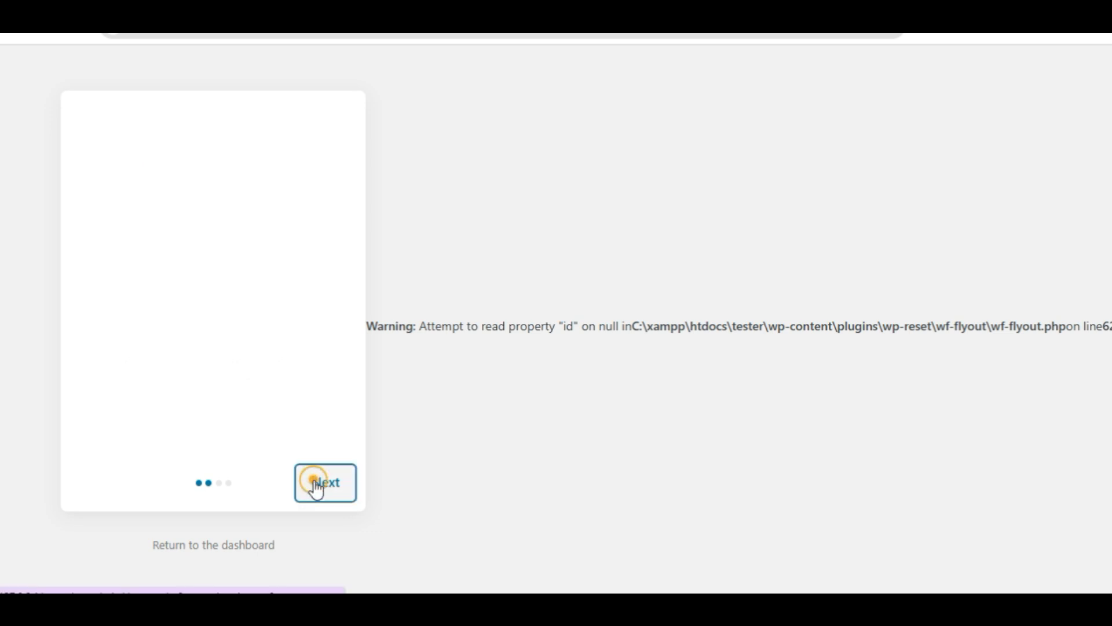
click(329, 492)
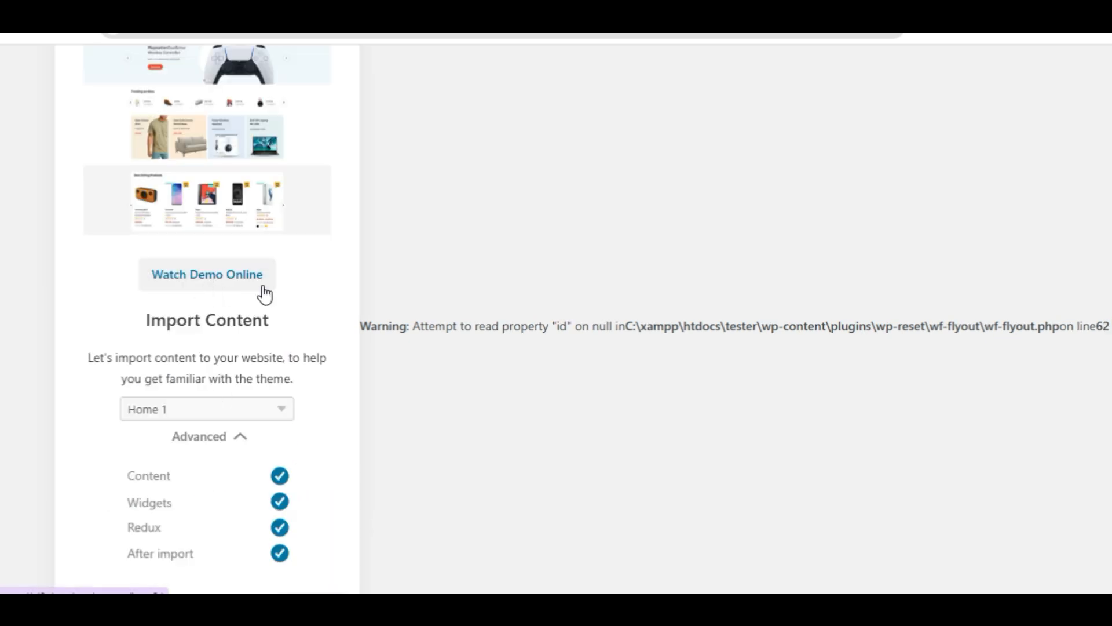
Step: Review the content import options and choose Home 1 under Besa Style 2 as the demo to import
scroll(262, 292, down, 2)
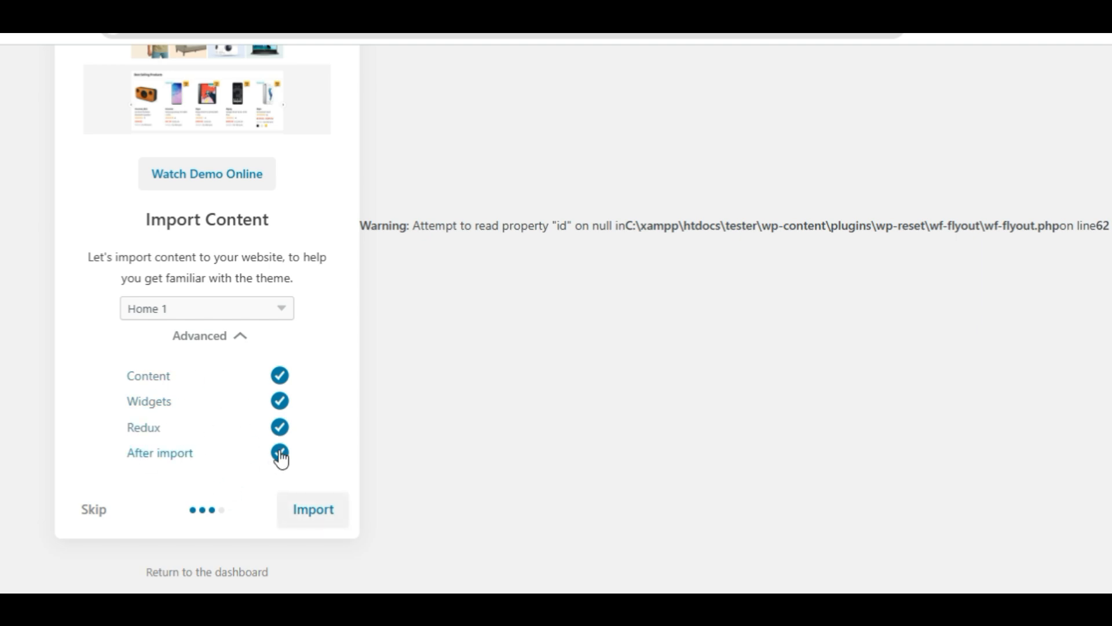
scroll(280, 457, up, 1)
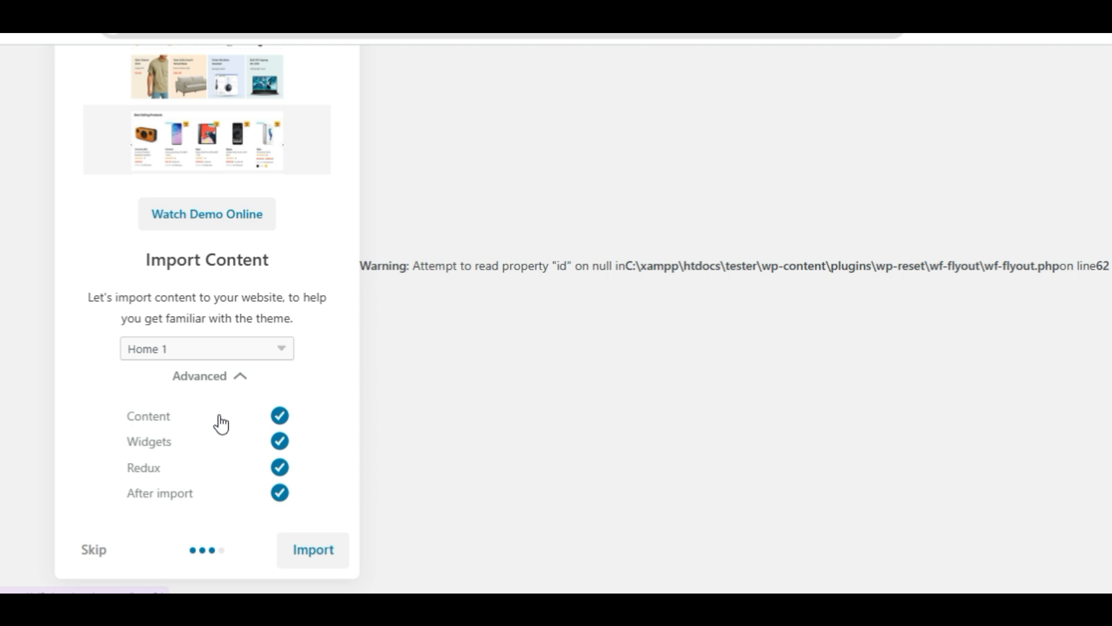
click(257, 345)
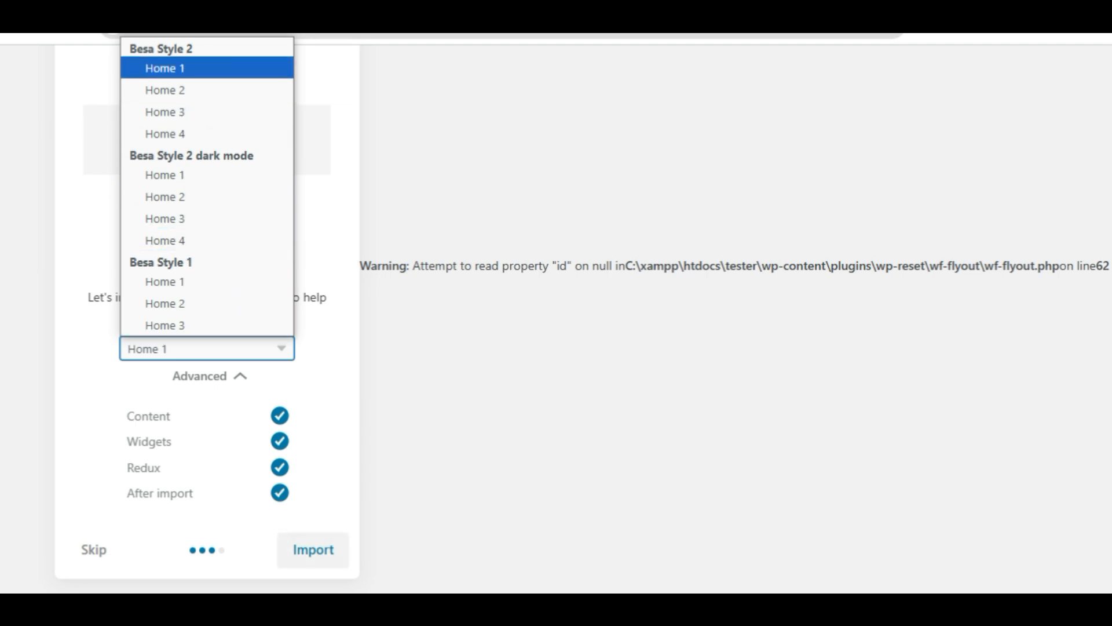
click(165, 68)
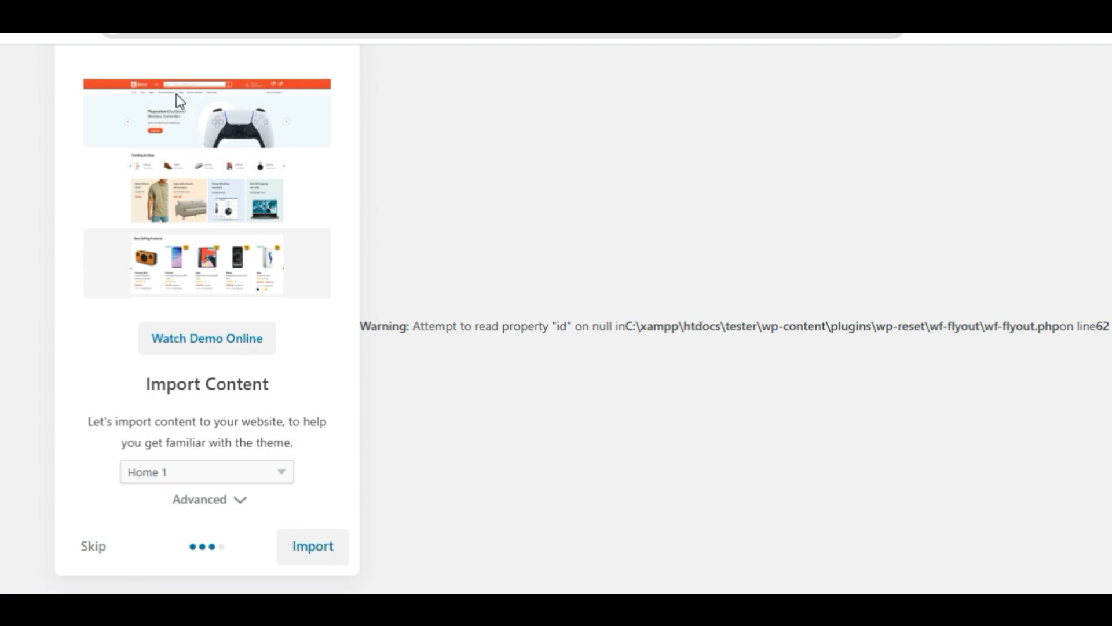
Step: Preview the Home 1 demo site online, looking over its homepage sections and opening its departments list
click(559, 12)
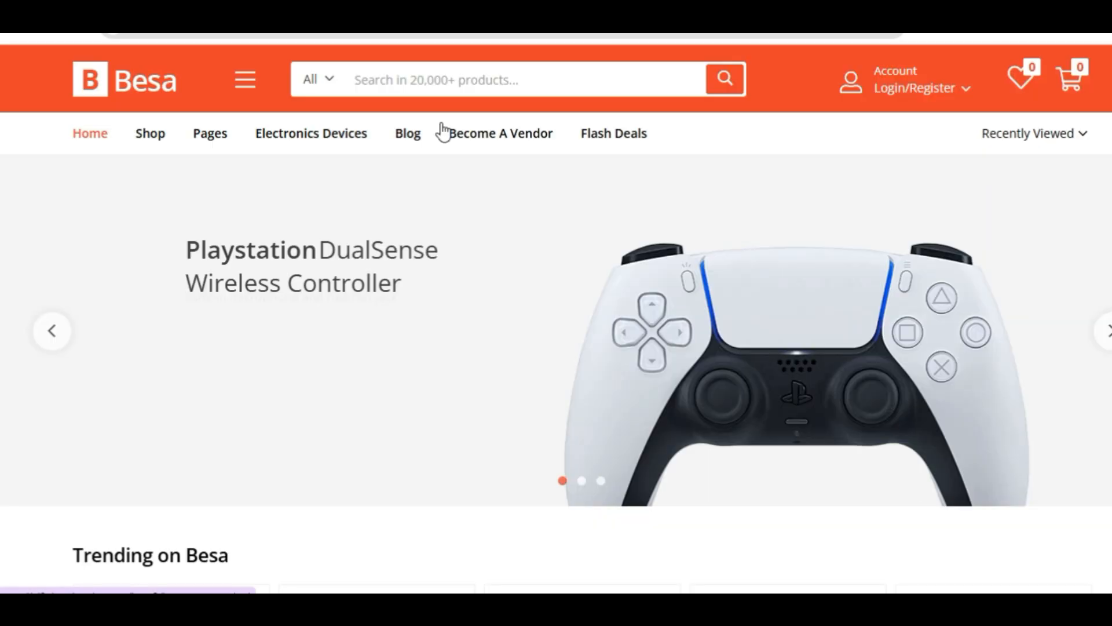
scroll(442, 132, down, 10)
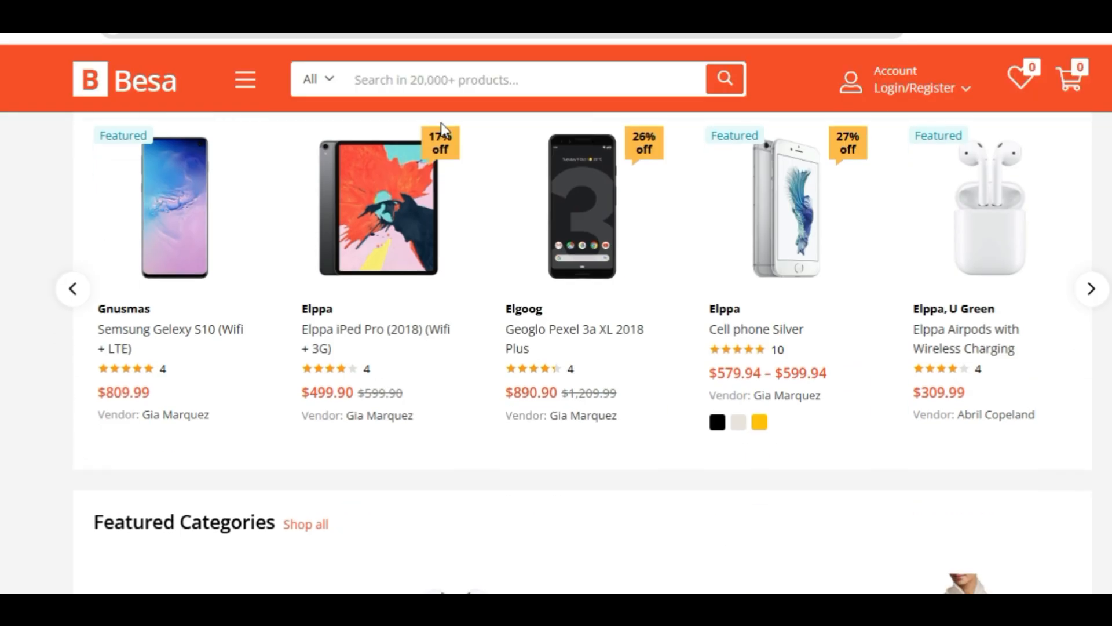
scroll(442, 128, up, 10)
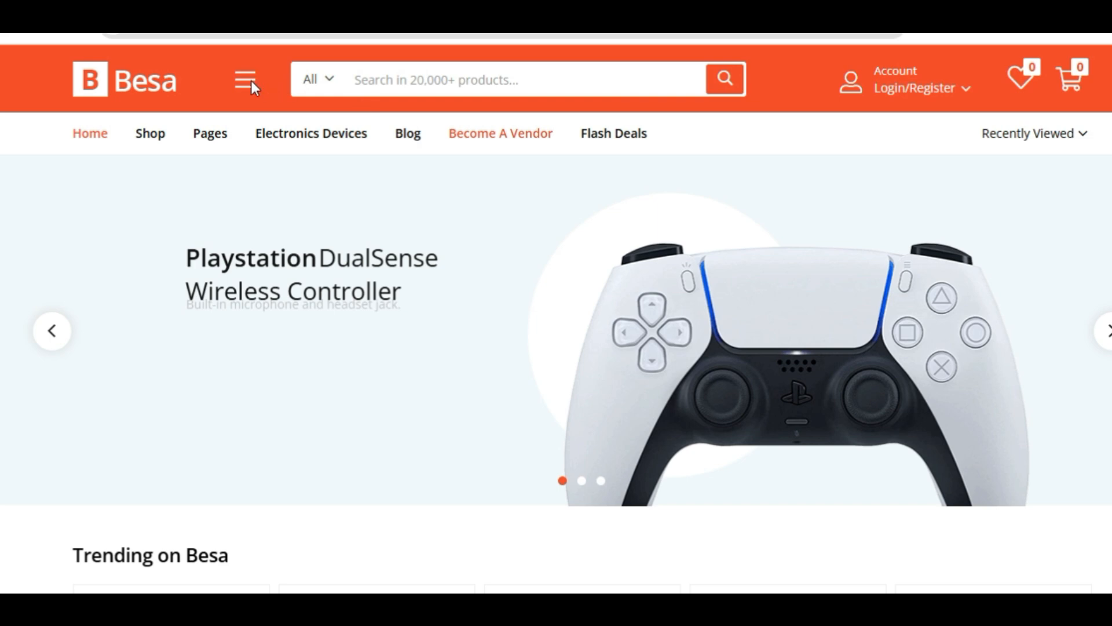
click(246, 80)
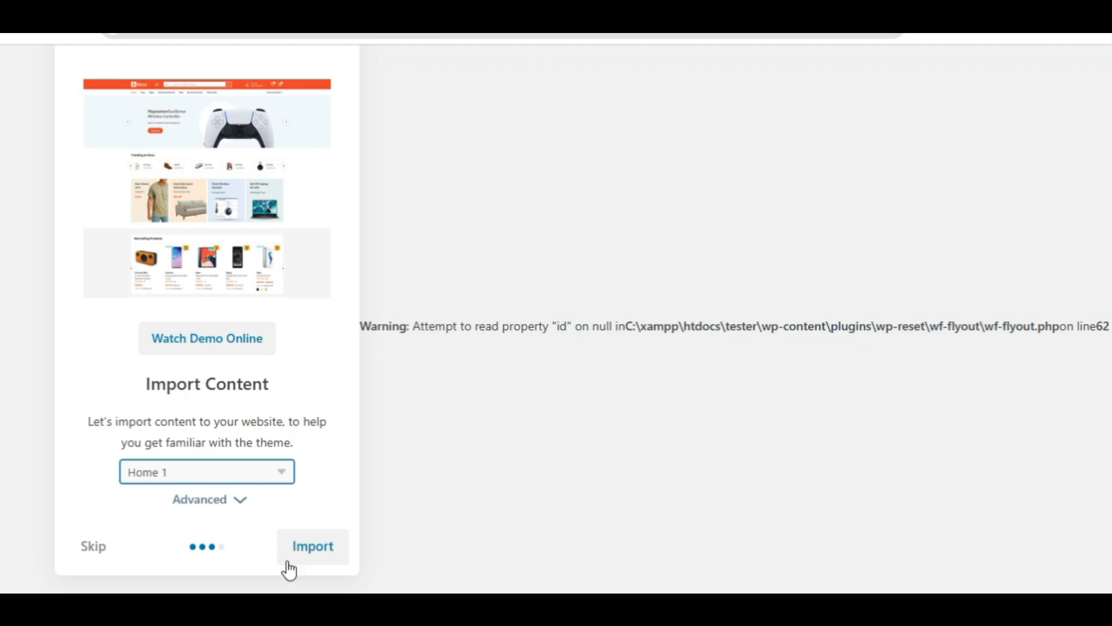
Step: Start importing the Home 1 demo content, and browse the online demo's homepage while the import runs
click(323, 549)
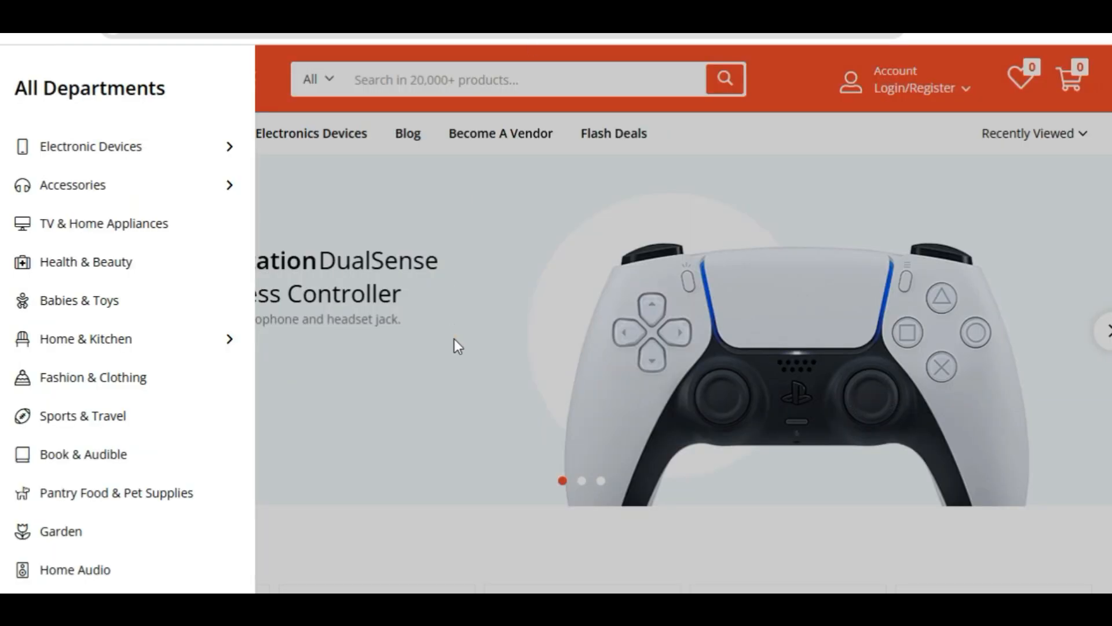
click(455, 341)
scroll(474, 119, down, 8)
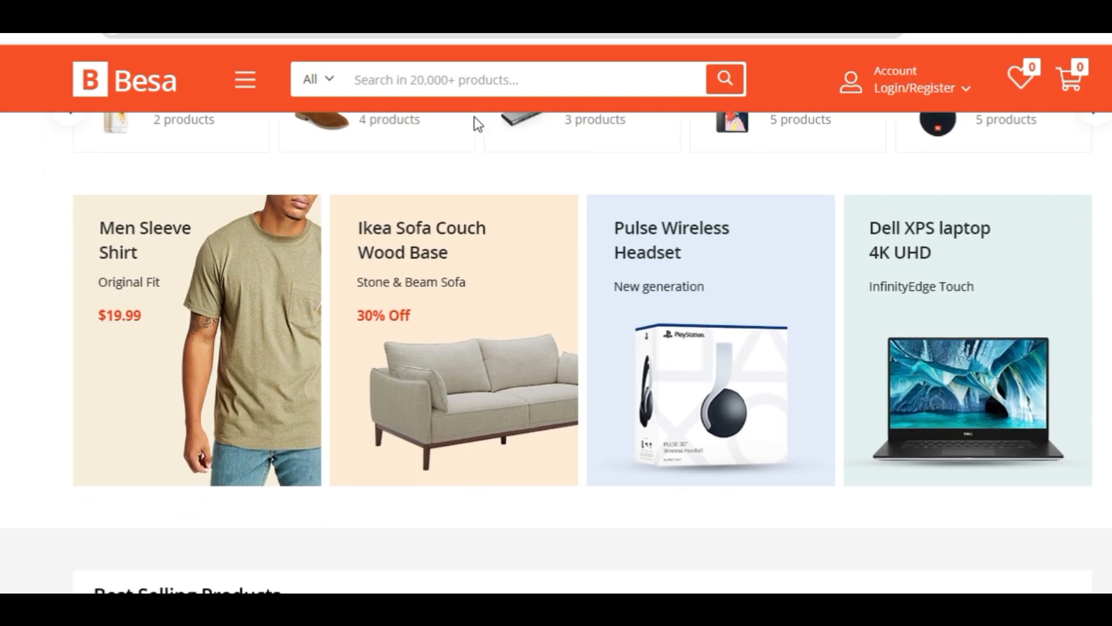
scroll(473, 124, down, 10)
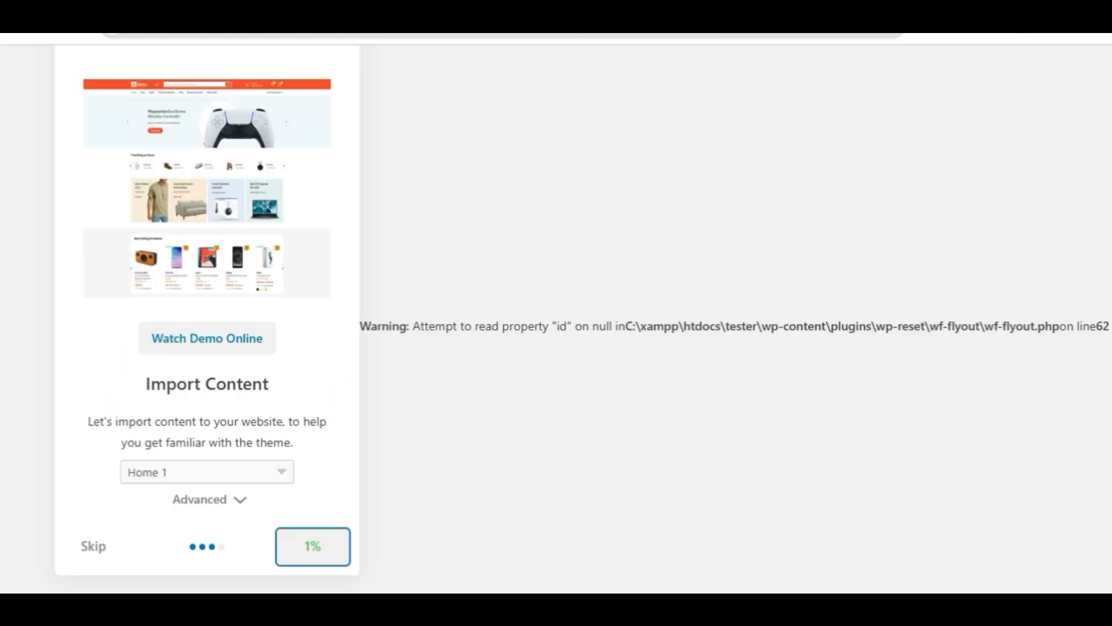